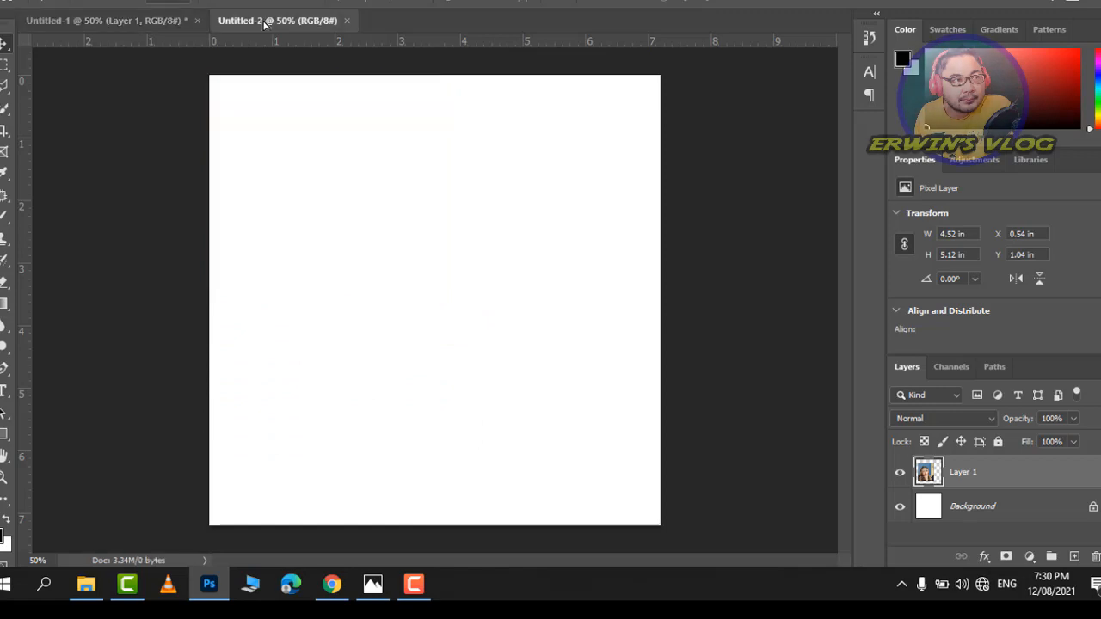
Place the woman's portrait in the Untitled-2 document, enlarge it proportionally and centre it on the white canvas
{"action": "left_click_drag", "start_coordinate": [420, 288], "coordinate": [353, 347]}
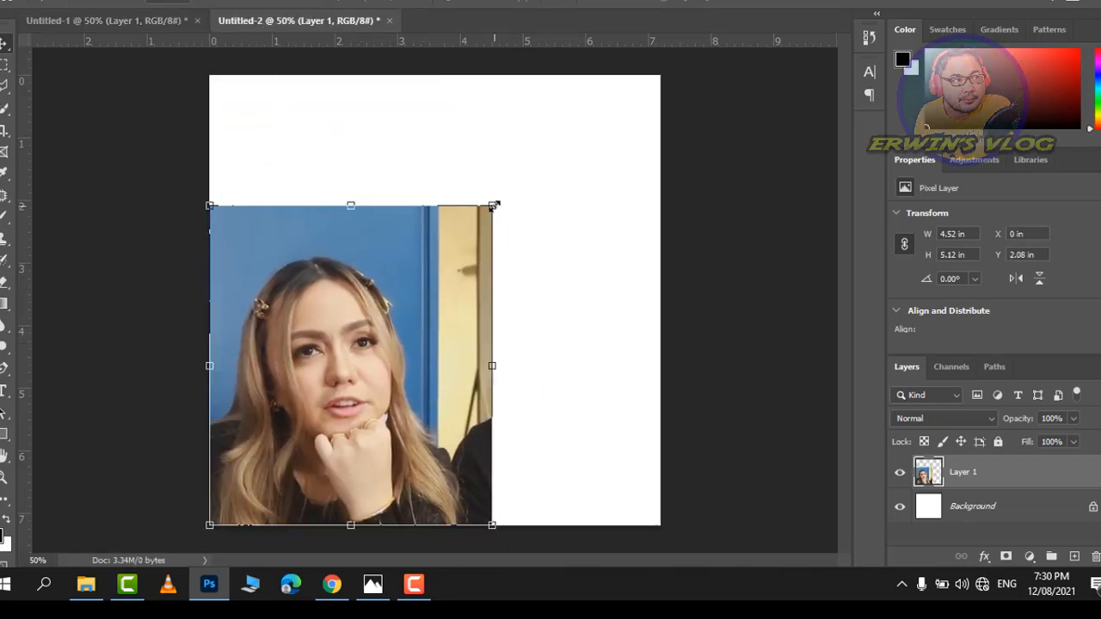
{"action": "left_click_drag", "start_coordinate": [494, 207], "coordinate": [635, 181]}
{"action": "left_click", "coordinate": [3, 43]}
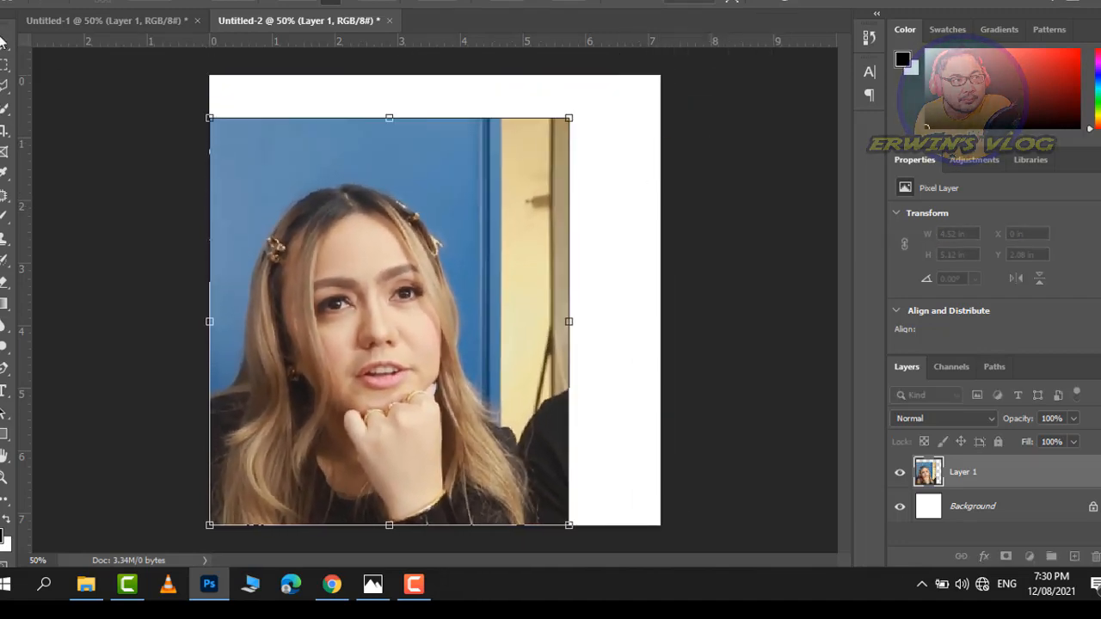
{"action": "left_click_drag", "start_coordinate": [435, 263], "coordinate": [495, 245]}
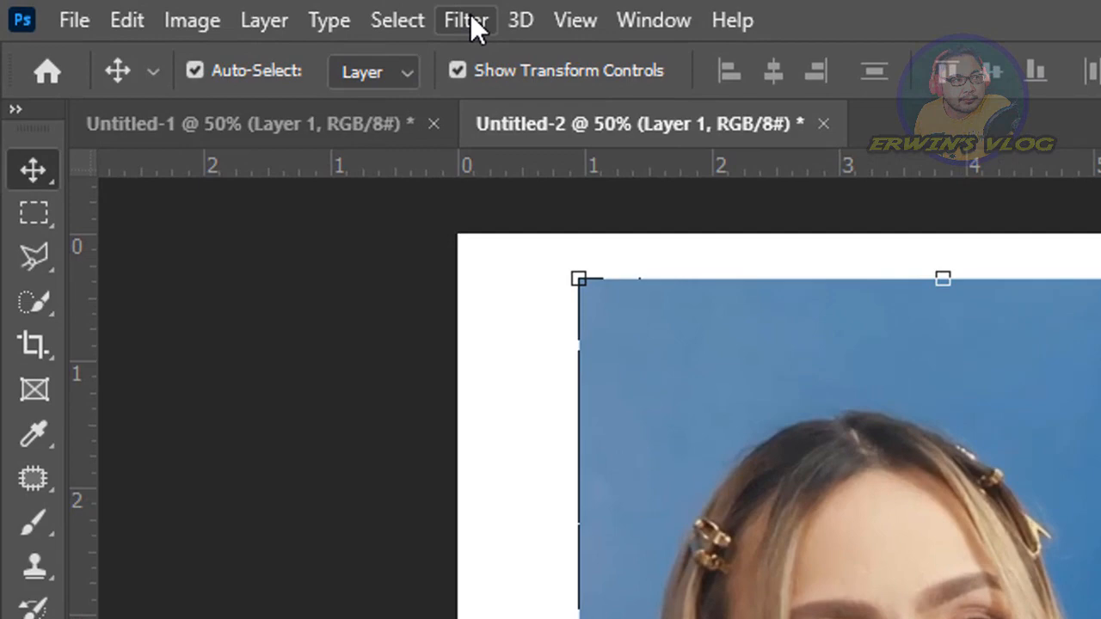
Select the subject of Layer 1 automatically and add a layer mask that hides the blue and yellow background
{"action": "left_click", "coordinate": [470, 16]}
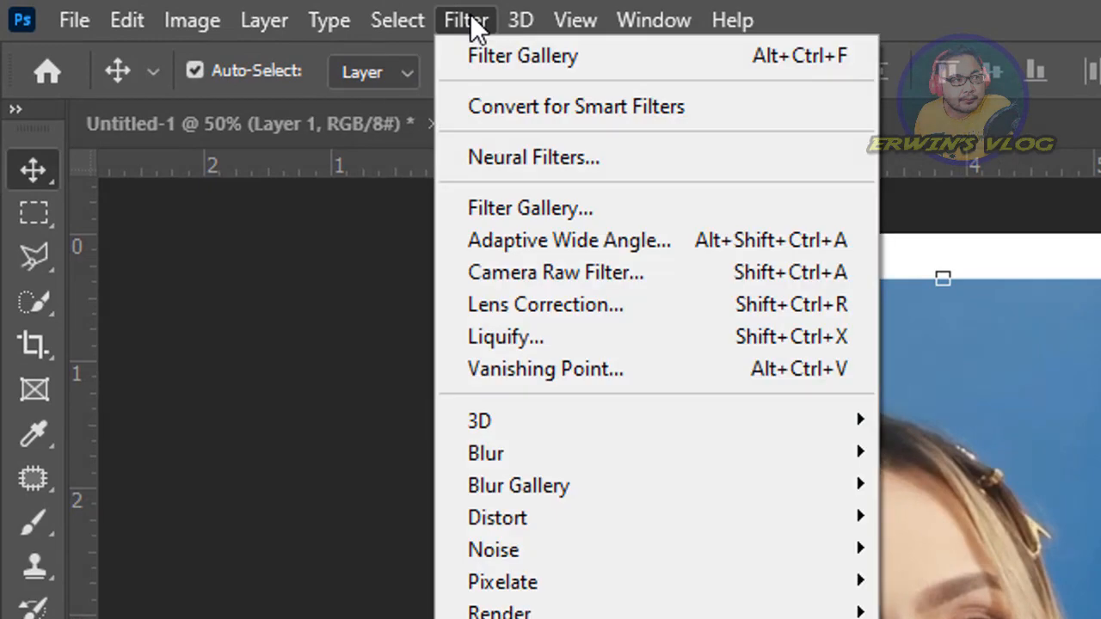
{"action": "mouse_move", "coordinate": [411, 20]}
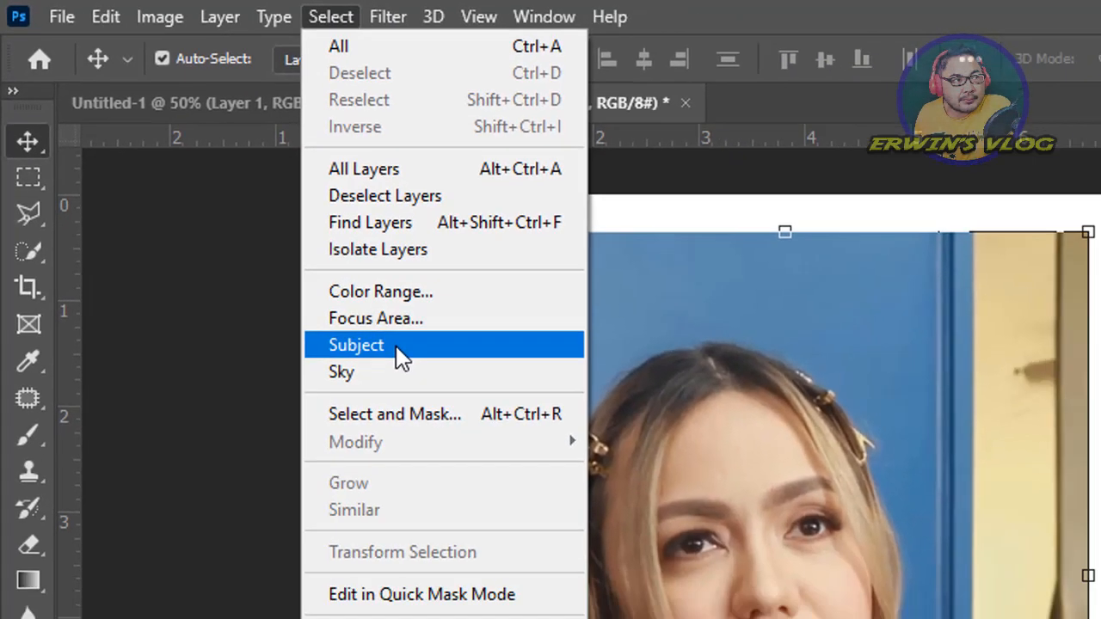
{"action": "left_click", "coordinate": [475, 416]}
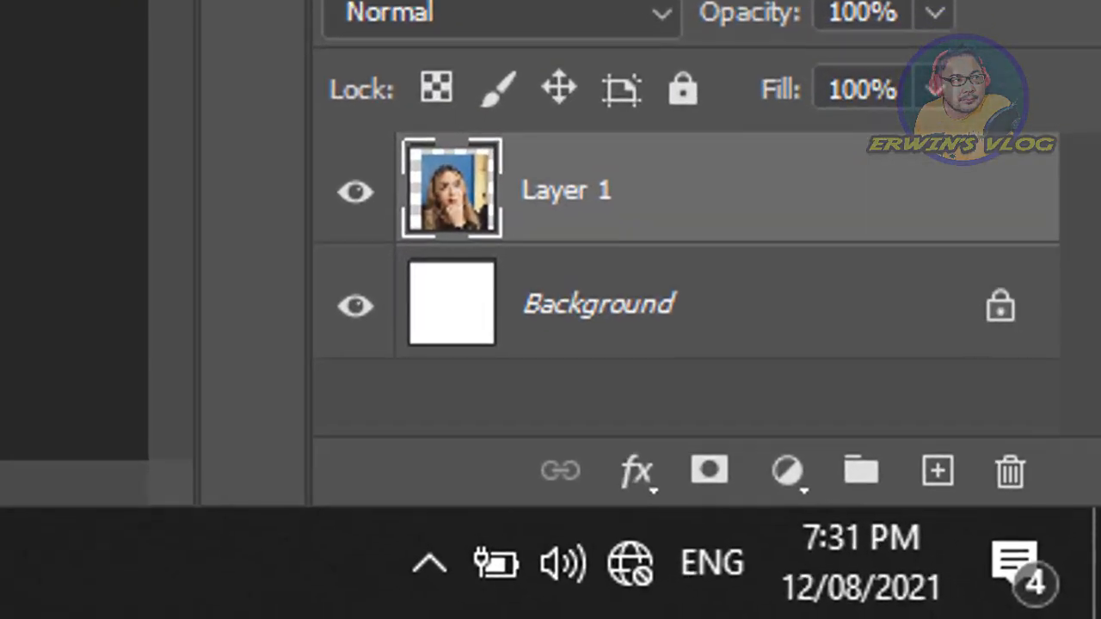
{"action": "left_click", "coordinate": [711, 475]}
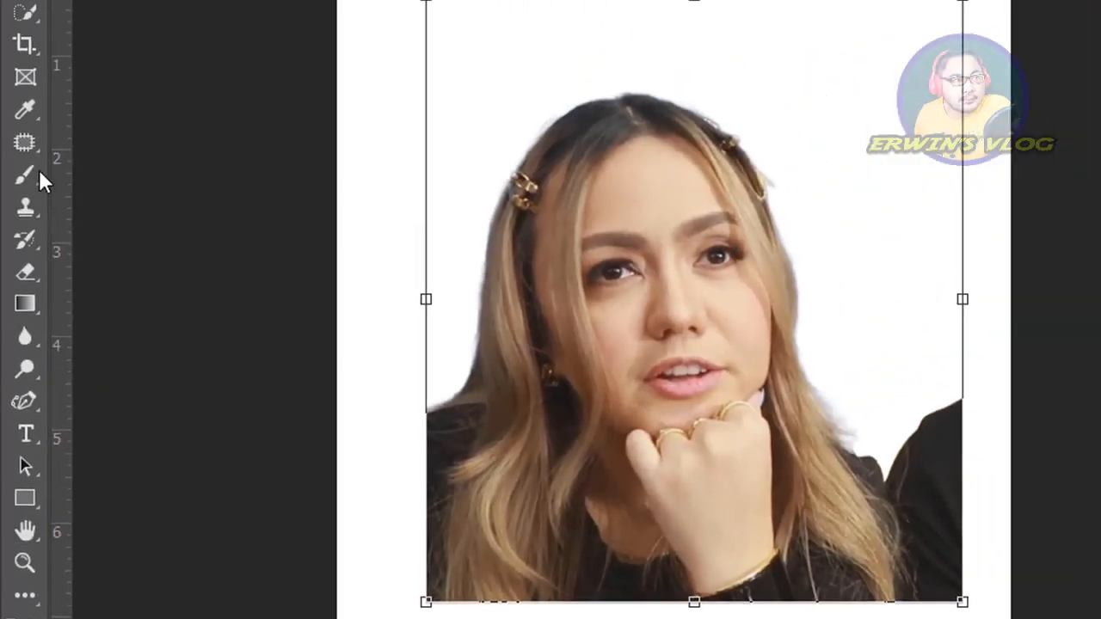
Paint black on Layer 1's mask with a reduced soft brush to hide the top of the other person's dark shoulder
{"action": "left_click", "coordinate": [29, 175]}
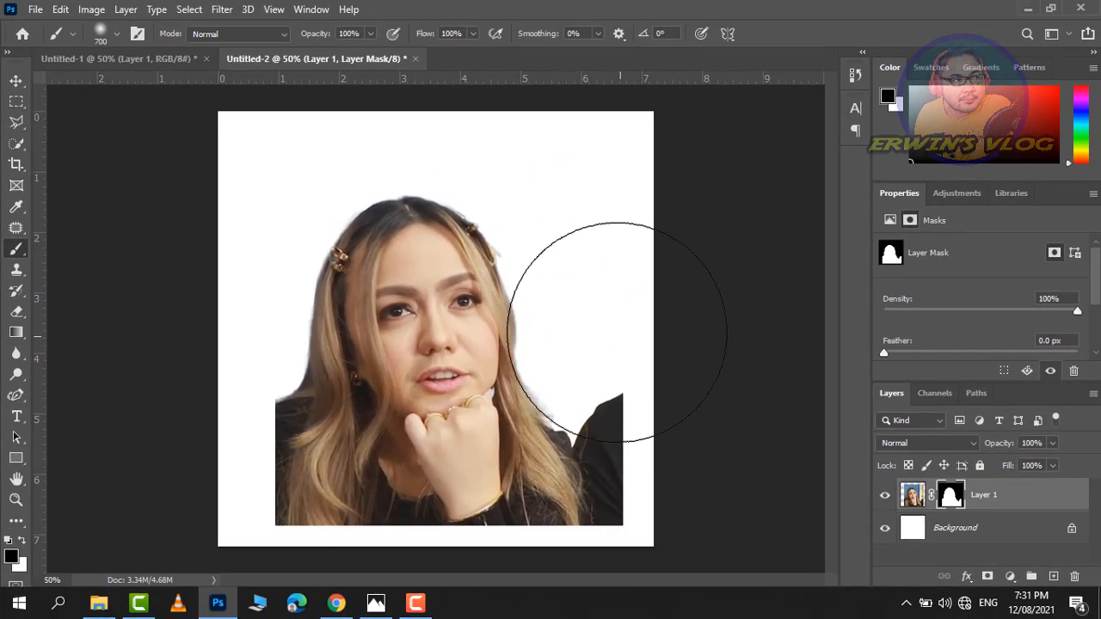
{"action": "key", "text": "bracketleft"}
{"action": "key", "text": "bracketleft"}
{"action": "key", "text": "bracketleft"}
{"action": "key", "text": "bracketleft"}
{"action": "key", "text": "bracketleft"}
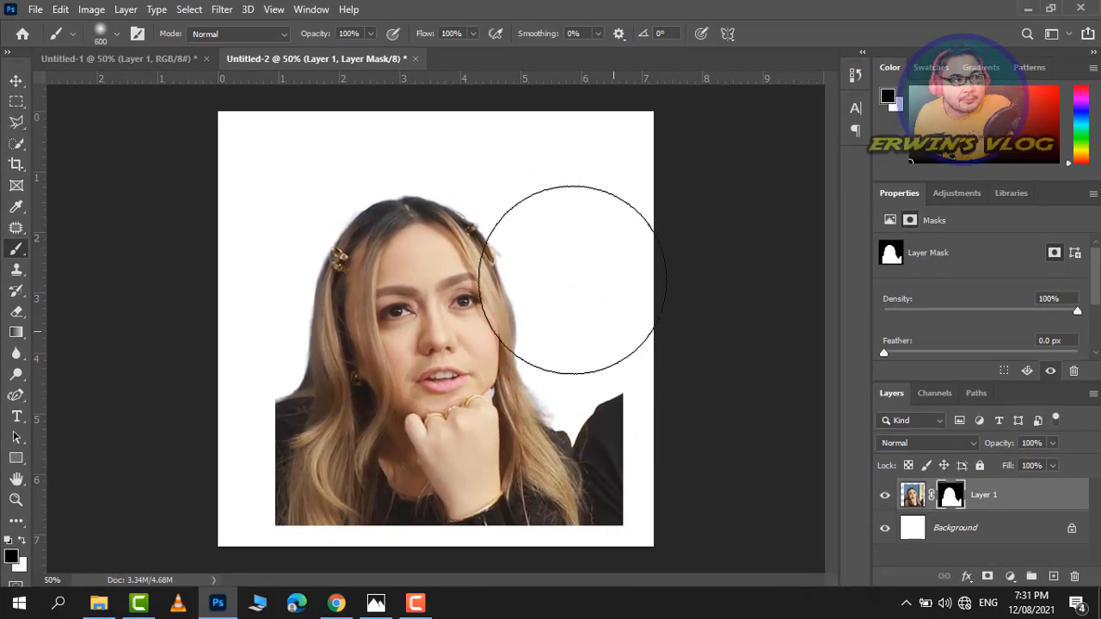
{"action": "mouse_move", "coordinate": [623, 387]}
{"action": "left_mouse_down"}
{"action": "mouse_move", "coordinate": [627, 442]}
{"action": "mouse_move", "coordinate": [630, 429]}
{"action": "left_mouse_up"}
Reduce the soft brush to 80 px in stages and mask out more of the dark shoulder beside the woman's hair
{"action": "key", "text": "bracketleft"}
{"action": "key", "text": "bracketleft"}
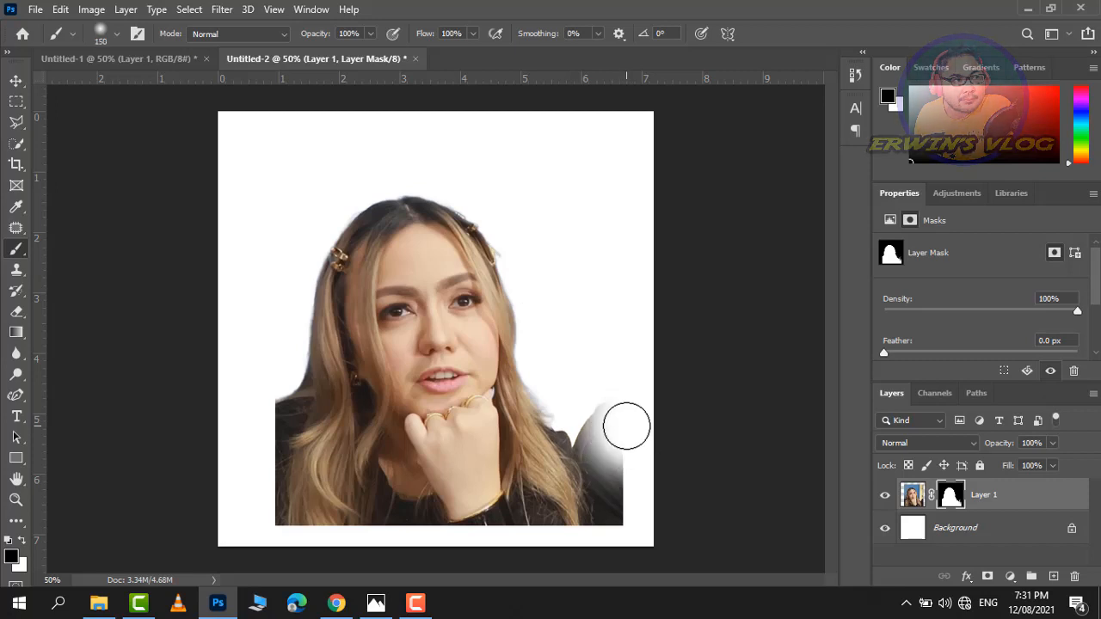
{"action": "scroll", "coordinate": [622, 451], "scroll_direction": "up", "scroll_amount": 4}
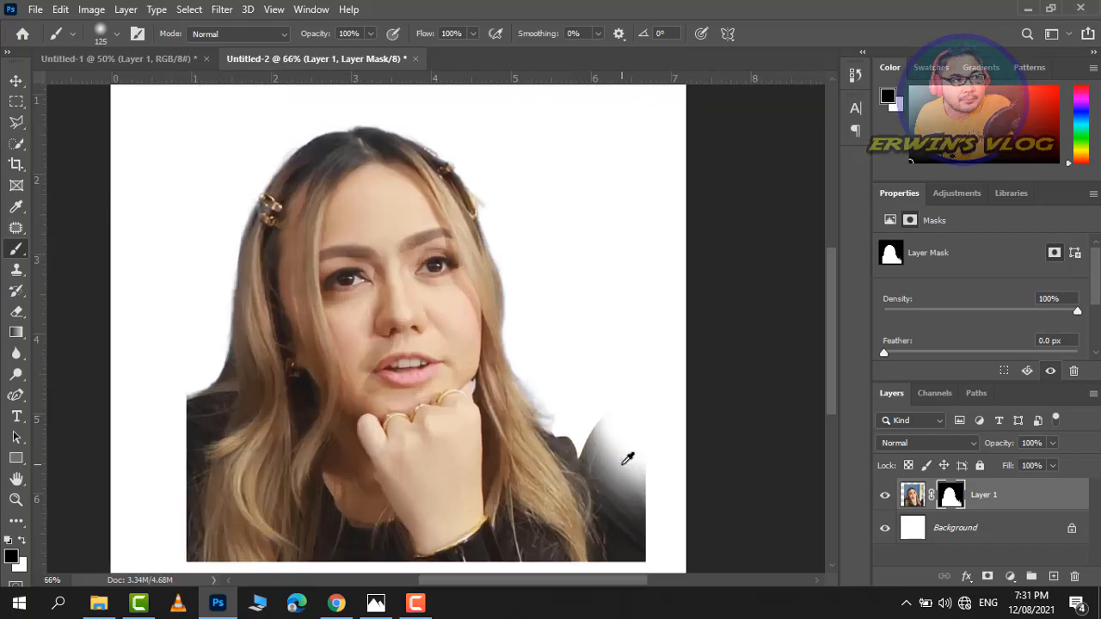
{"action": "mouse_move", "coordinate": [614, 445]}
{"action": "left_mouse_down"}
{"action": "mouse_move", "coordinate": [651, 435]}
{"action": "mouse_move", "coordinate": [652, 499]}
{"action": "mouse_move", "coordinate": [622, 482]}
{"action": "mouse_move", "coordinate": [581, 426]}
{"action": "mouse_move", "coordinate": [626, 490]}
{"action": "left_mouse_up"}
{"action": "key", "text": "bracketleft"}
{"action": "key", "text": "bracketleft"}
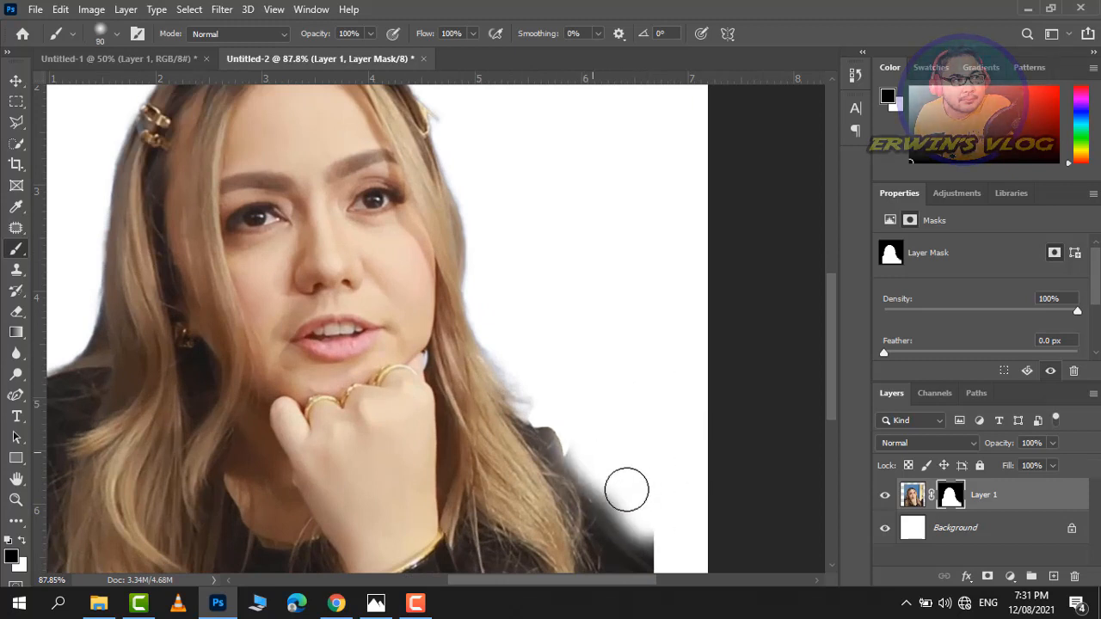
{"action": "scroll", "coordinate": [639, 456], "scroll_direction": "down", "scroll_amount": 3}
{"action": "mouse_move", "coordinate": [642, 438]}
{"action": "left_mouse_down"}
{"action": "mouse_move", "coordinate": [667, 486]}
{"action": "mouse_move", "coordinate": [620, 386]}
{"action": "left_mouse_up"}
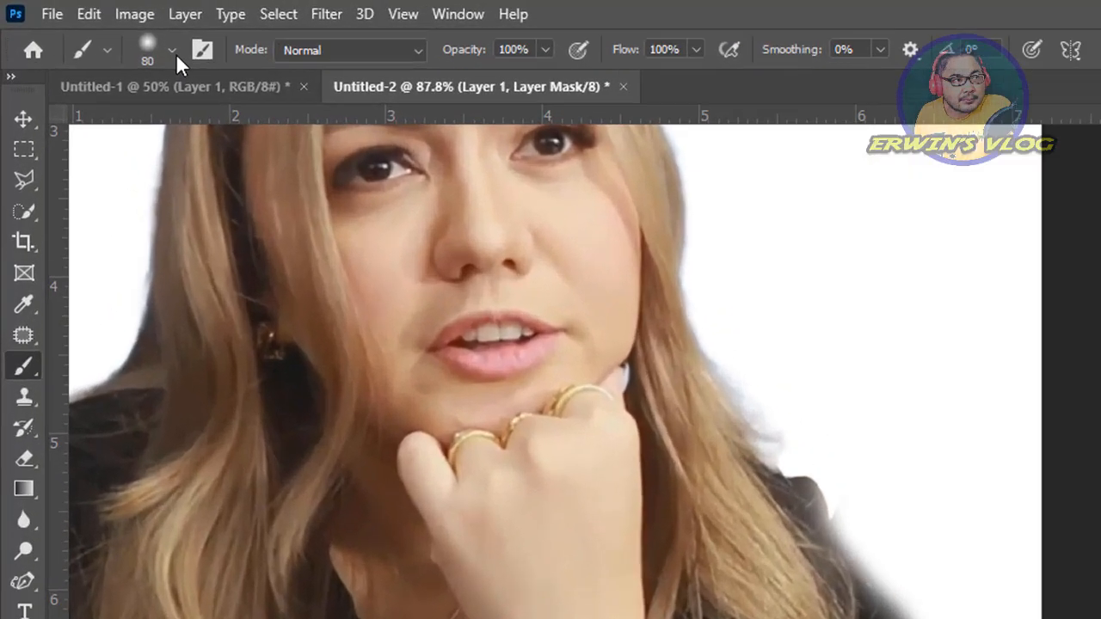
Check the 80 px Soft Round brush at 0% hardness and mask away the remaining dark fabric beside the woman's sleeve
{"action": "left_click", "coordinate": [117, 34]}
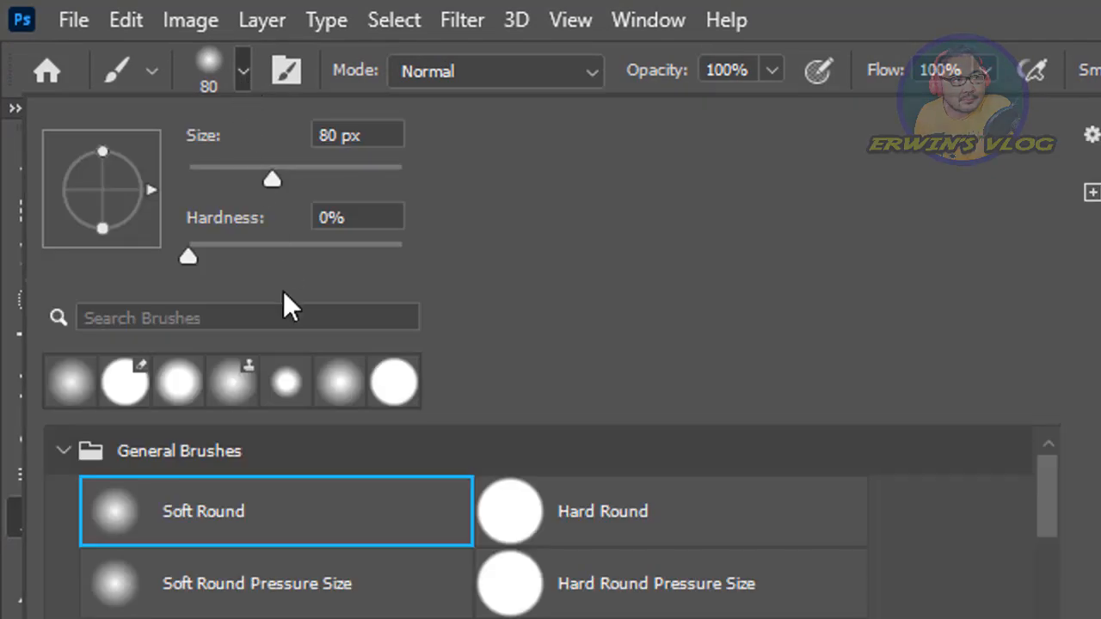
{"action": "left_click", "coordinate": [271, 249]}
{"action": "left_click", "coordinate": [762, 361]}
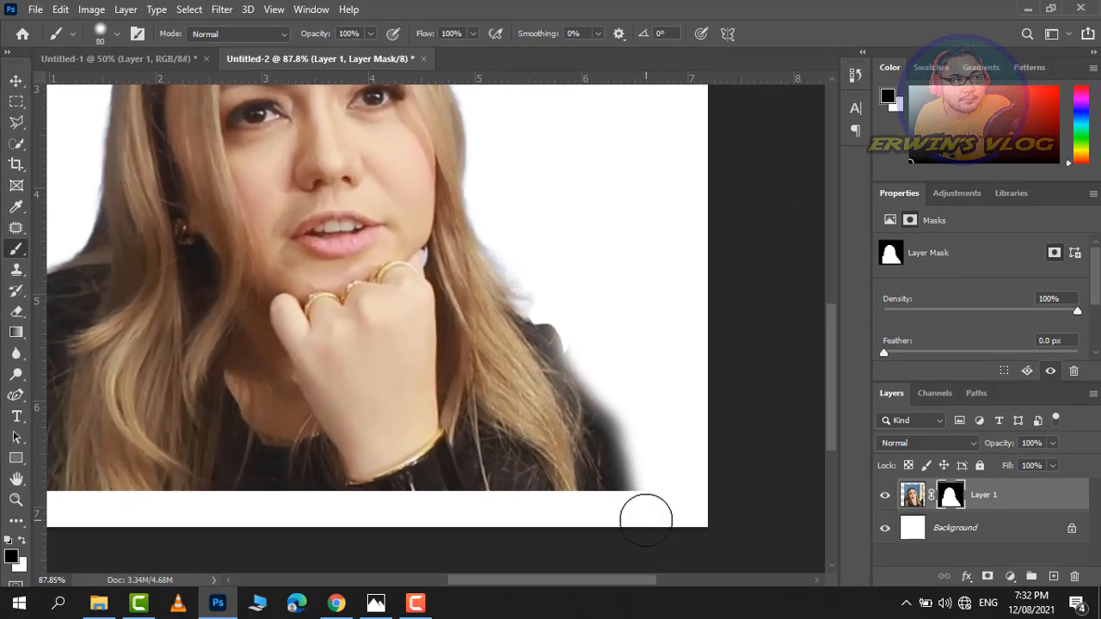
{"action": "mouse_move", "coordinate": [646, 518]}
{"action": "left_mouse_down"}
{"action": "mouse_move", "coordinate": [622, 393]}
{"action": "mouse_move", "coordinate": [583, 323]}
{"action": "mouse_move", "coordinate": [597, 354]}
{"action": "mouse_move", "coordinate": [574, 326]}
{"action": "mouse_move", "coordinate": [598, 385]}
{"action": "mouse_move", "coordinate": [589, 345]}
{"action": "mouse_move", "coordinate": [555, 312]}
{"action": "mouse_move", "coordinate": [599, 375]}
{"action": "mouse_move", "coordinate": [623, 529]}
{"action": "left_mouse_up"}
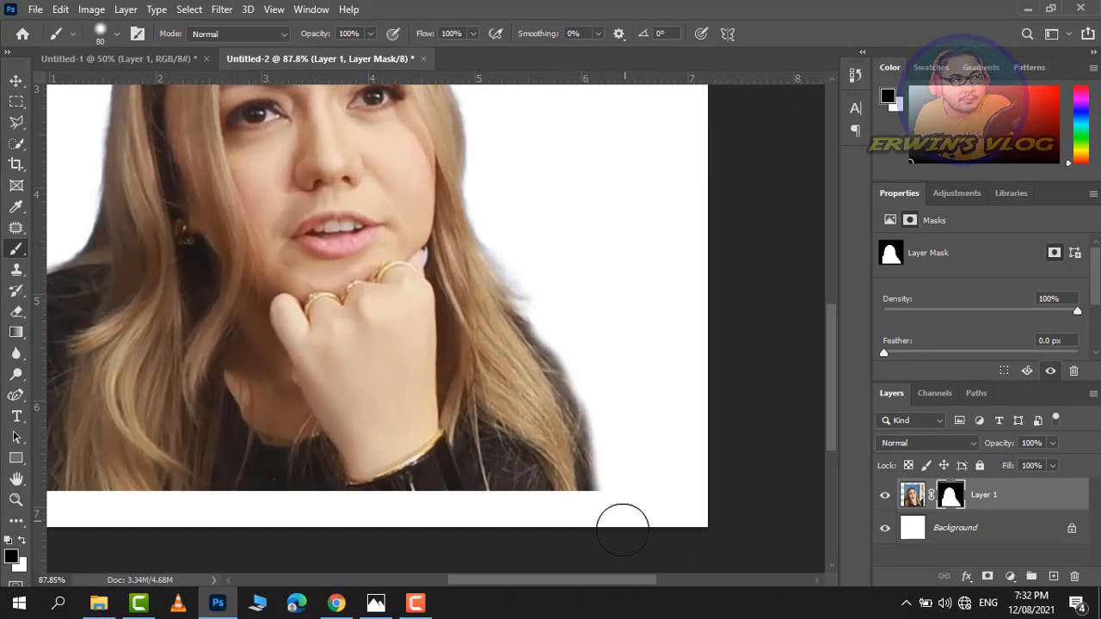
Soften the straight cut-off edge of the woman's other shoulder by painting down it on the layer mask
{"action": "left_click_drag", "start_coordinate": [389, 402], "coordinate": [833, 421]}
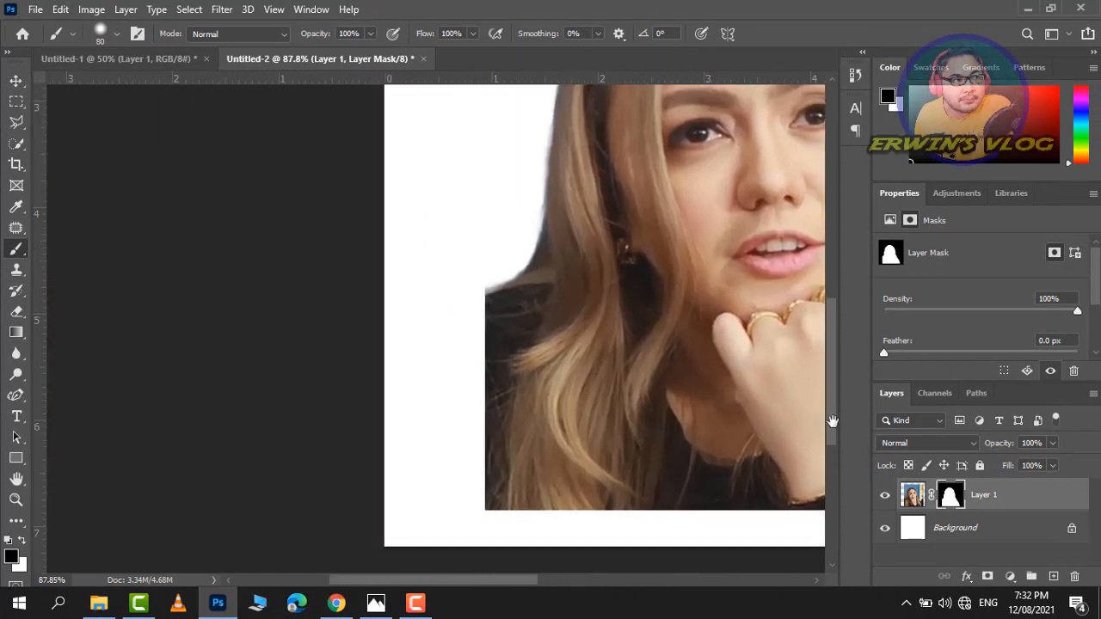
{"action": "left_click_drag", "start_coordinate": [462, 295], "coordinate": [457, 496]}
{"action": "left_click_drag", "start_coordinate": [501, 255], "coordinate": [340, 545]}
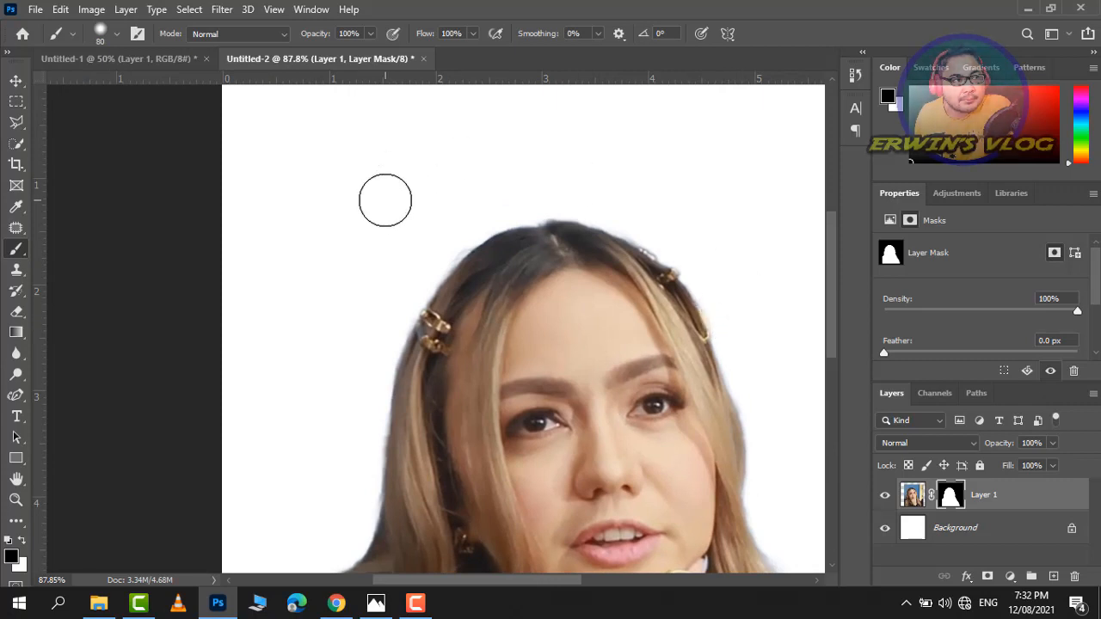
Scale the masked portrait up until it fills the canvas width and reposition it so her head sits near the canvas top
{"action": "left_click", "coordinate": [17, 82]}
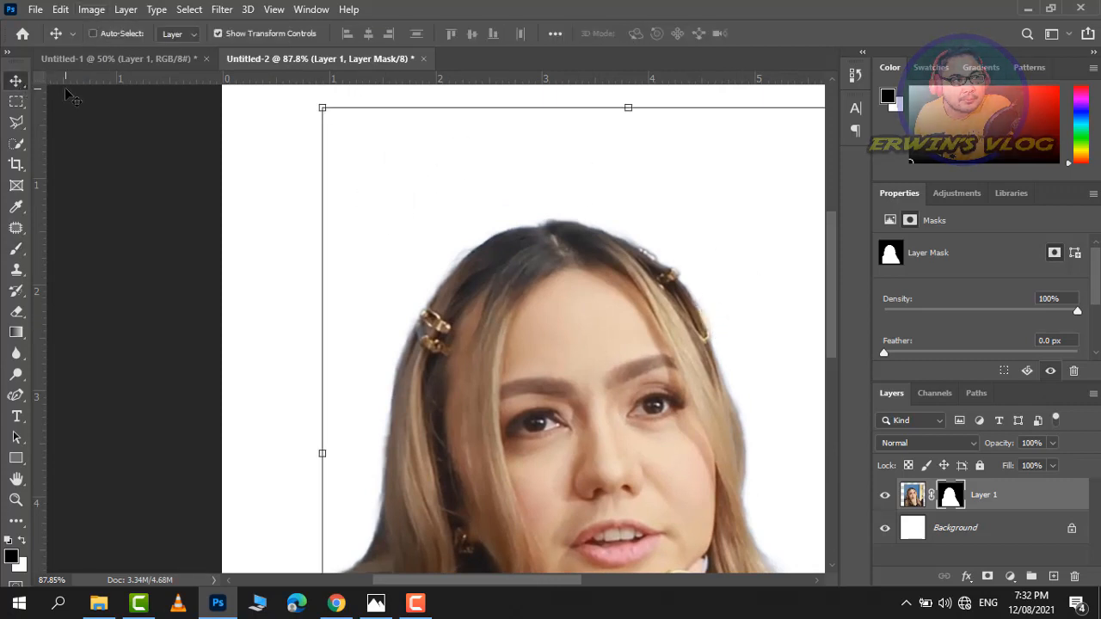
{"action": "key", "text": "ctrl+0"}
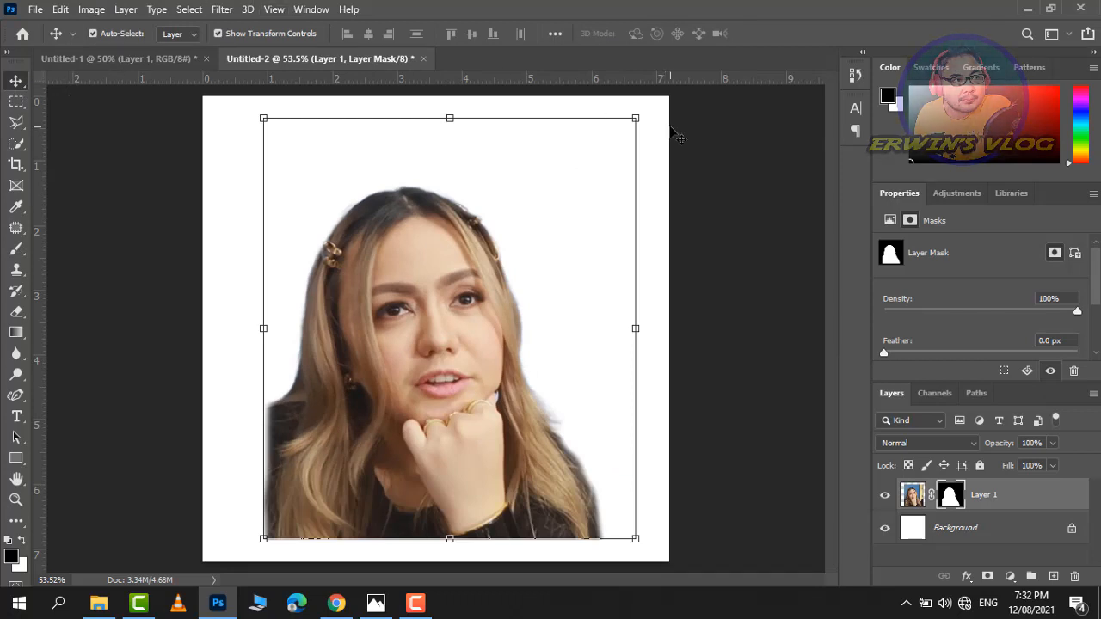
{"action": "left_click_drag", "start_coordinate": [636, 118], "coordinate": [680, 67]}
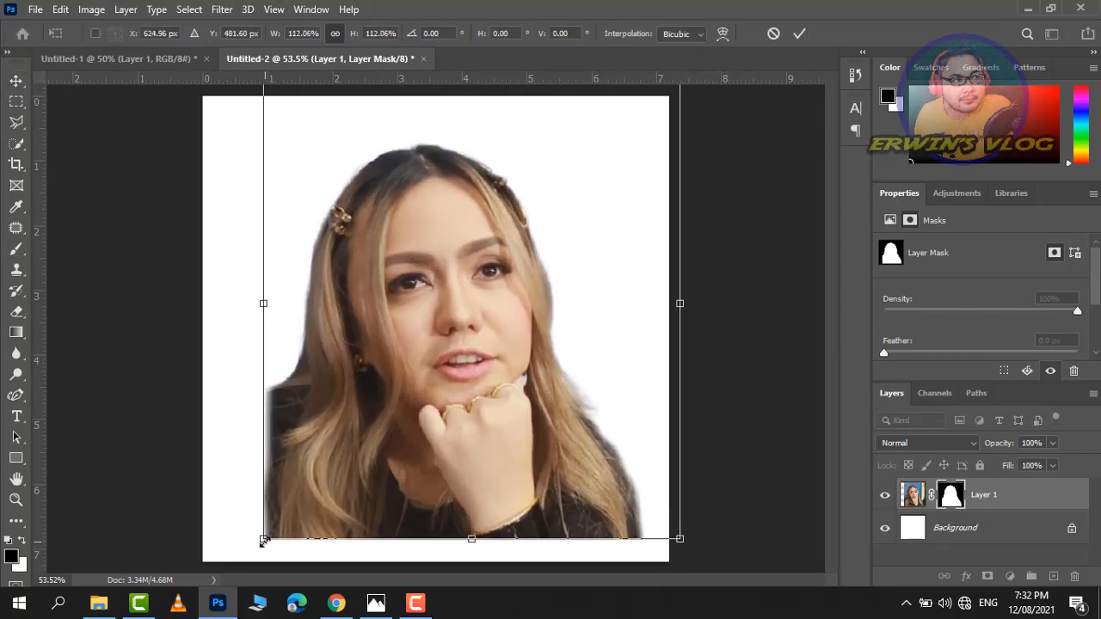
{"action": "left_click_drag", "start_coordinate": [185, 572], "coordinate": [171, 592]}
{"action": "left_click", "coordinate": [16, 83]}
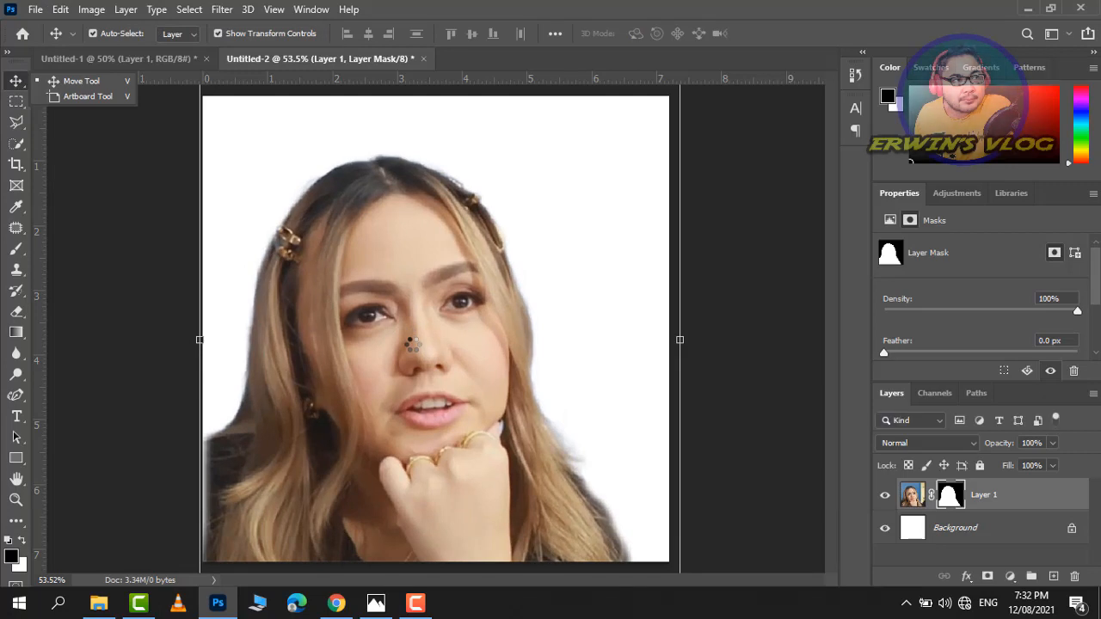
{"action": "left_click_drag", "start_coordinate": [411, 353], "coordinate": [406, 318]}
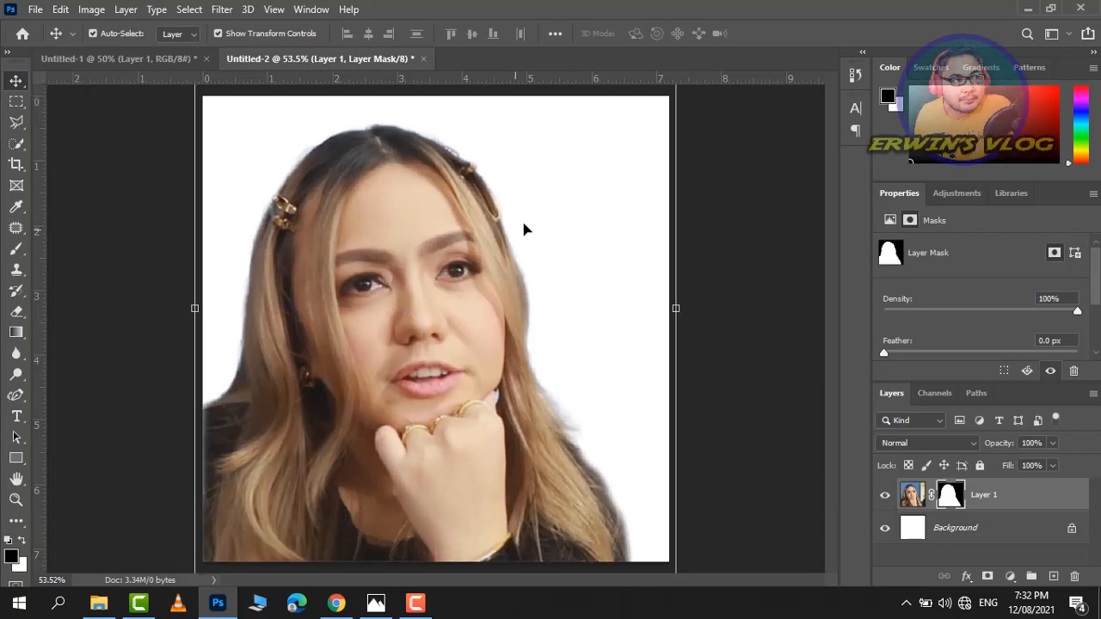
Convert Layer 1 with its mask to a smart object
{"action": "left_click", "coordinate": [130, 148]}
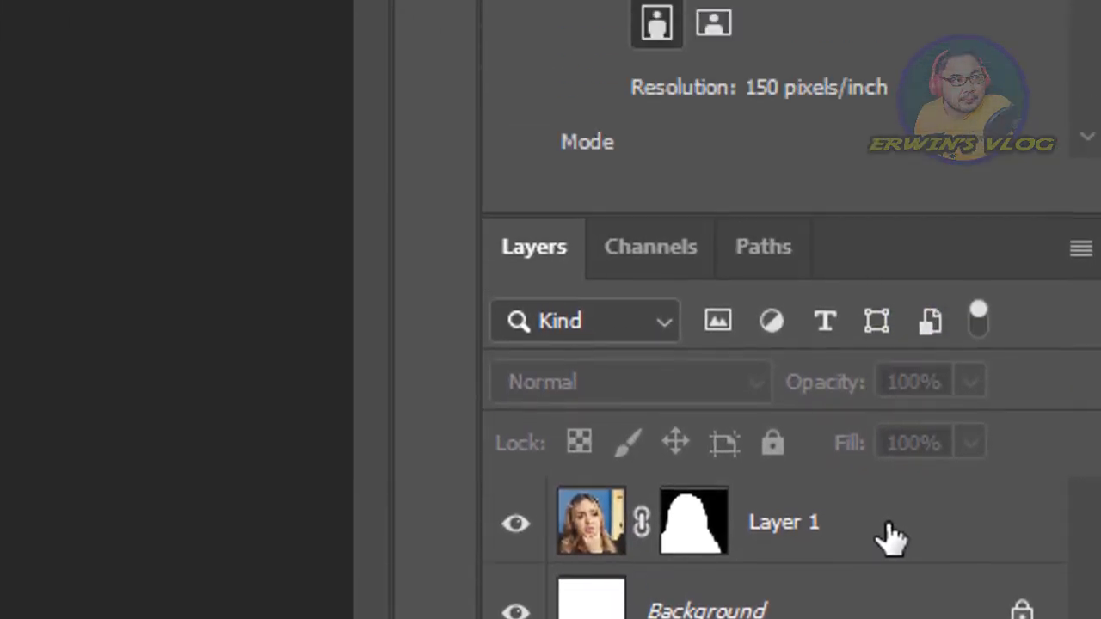
{"action": "right_click", "coordinate": [891, 537]}
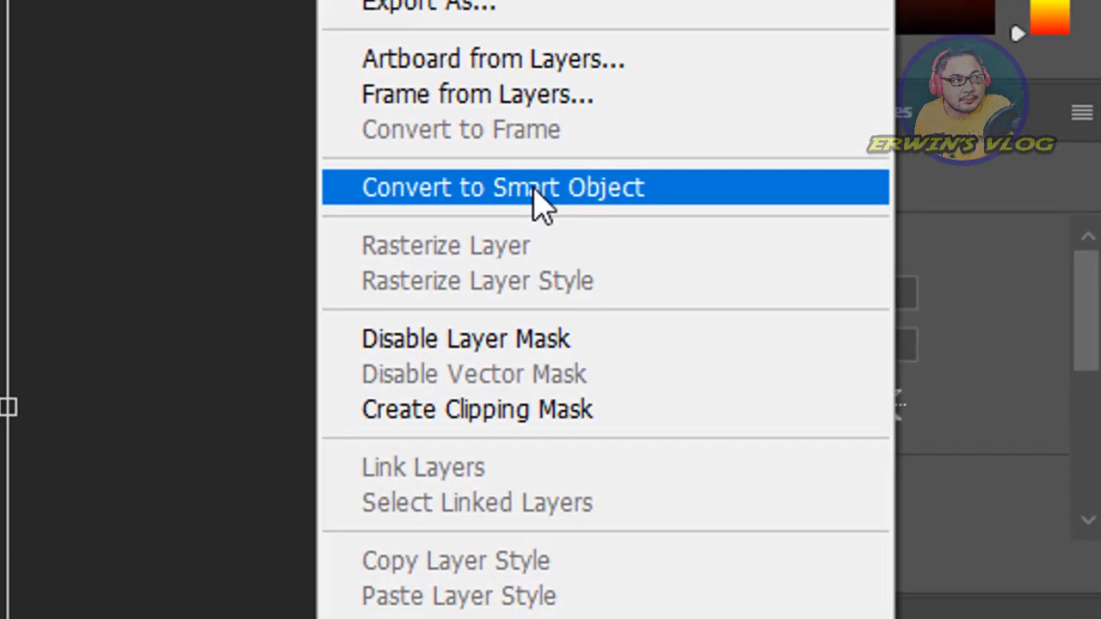
{"action": "left_click", "coordinate": [540, 193]}
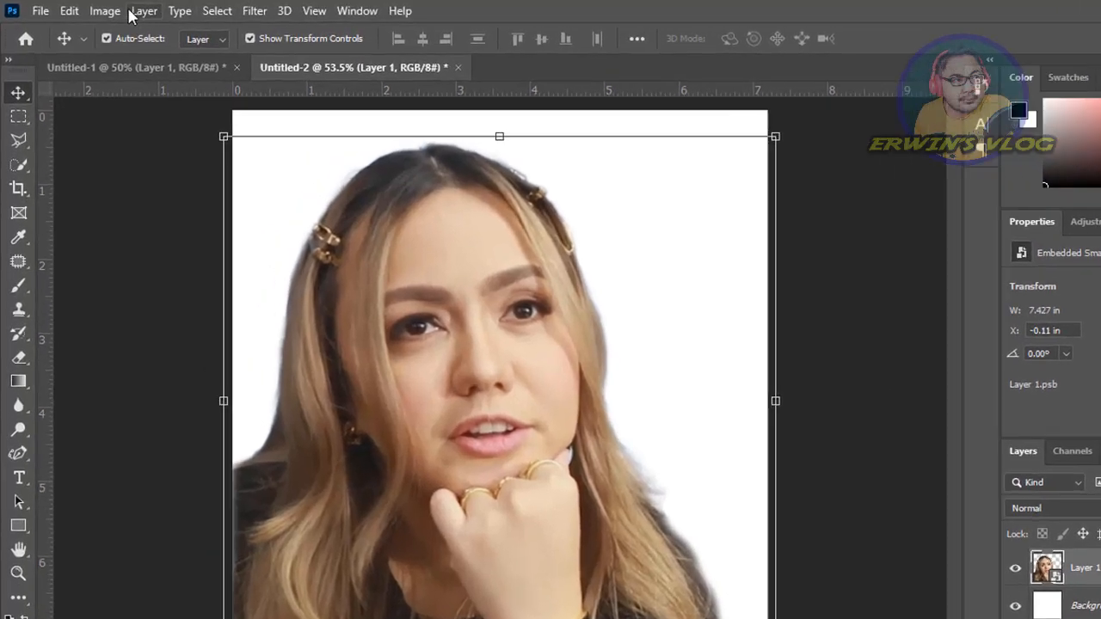
Start a Shadows/Highlights adjustment on the portrait layer and set the highlights amount to 24%
{"action": "left_click", "coordinate": [91, 9]}
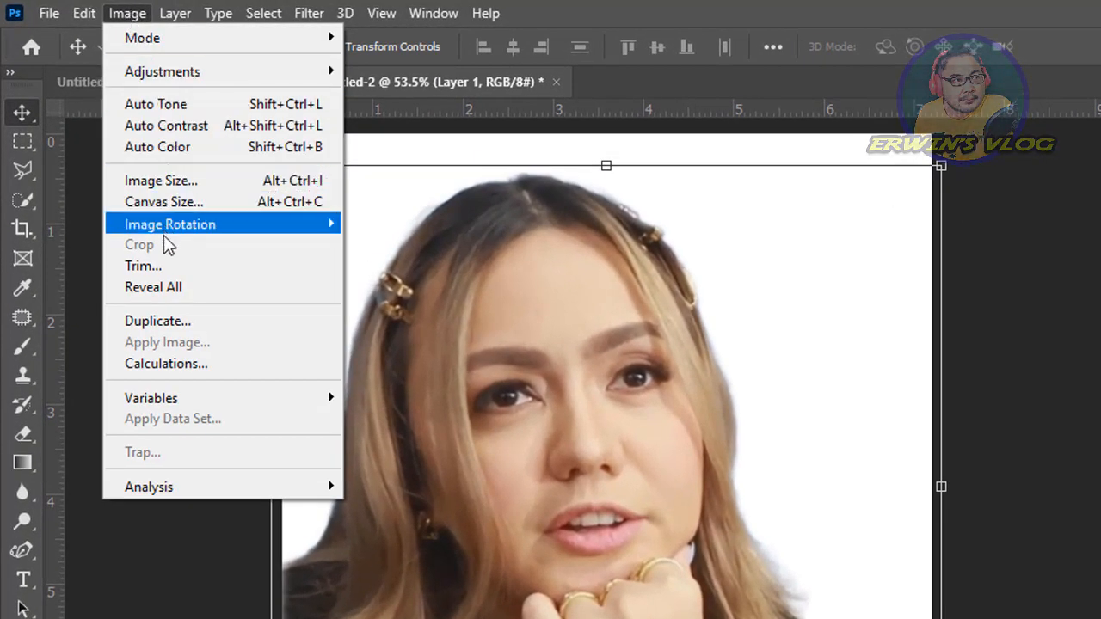
{"action": "mouse_move", "coordinate": [170, 231]}
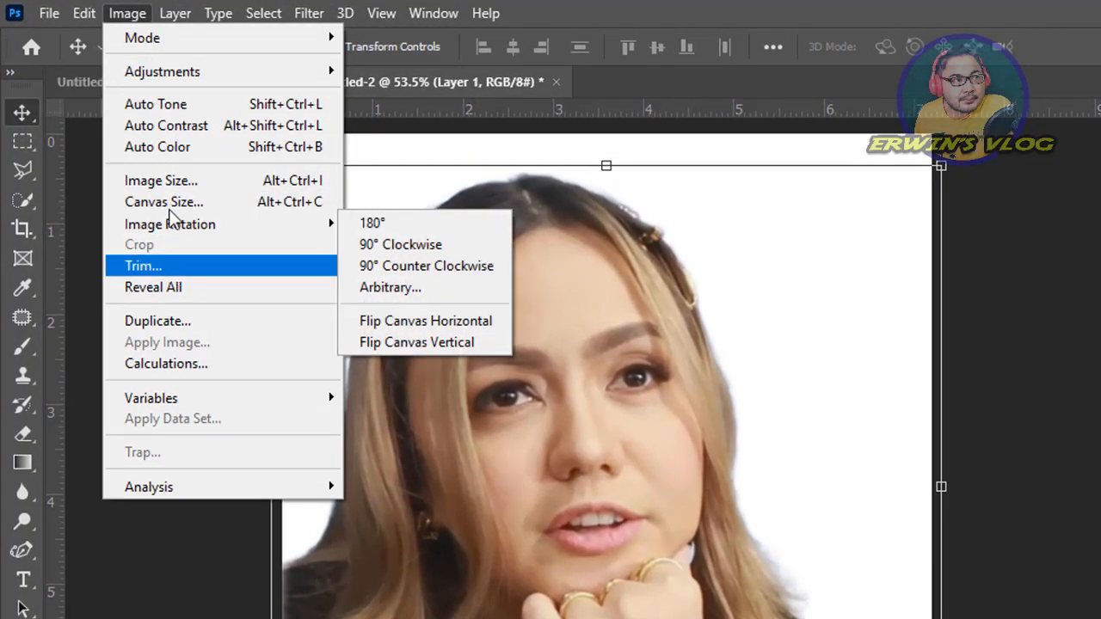
{"action": "mouse_move", "coordinate": [172, 79]}
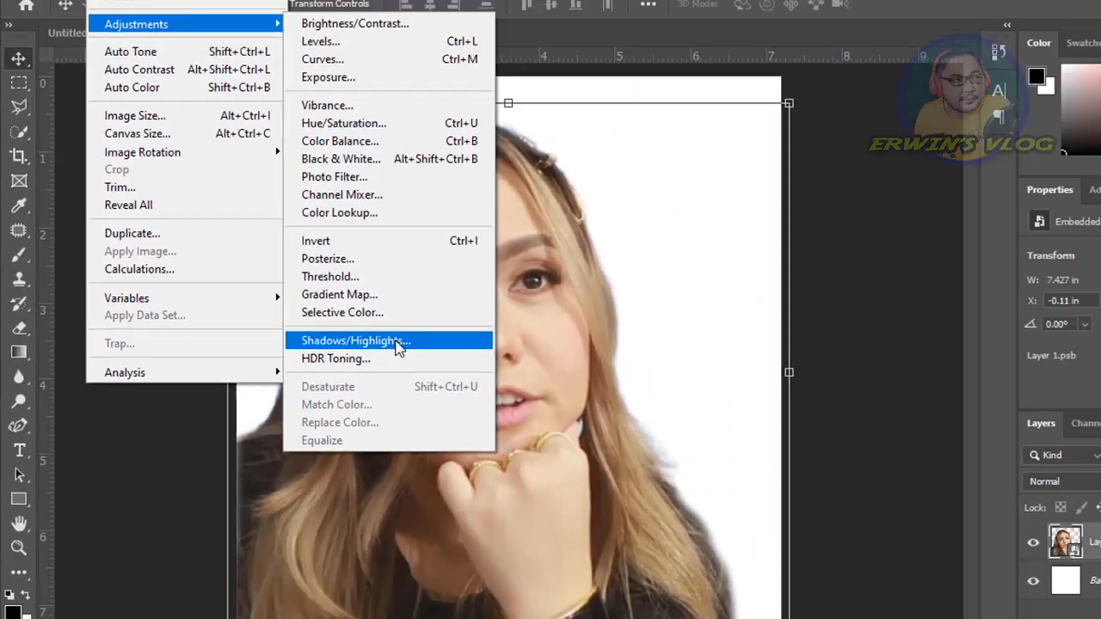
{"action": "left_click", "coordinate": [551, 401]}
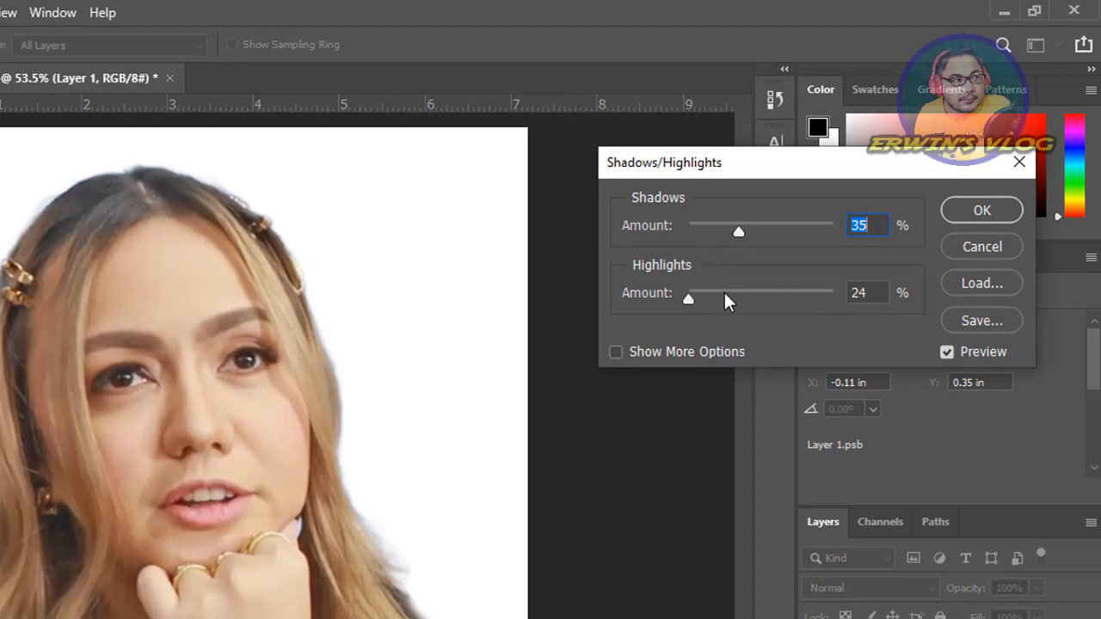
{"action": "left_click", "coordinate": [725, 297]}
Try several shadows amounts on the portrait, ranging from 18% up to 52% and ending at 21%
{"action": "left_click", "coordinate": [716, 226]}
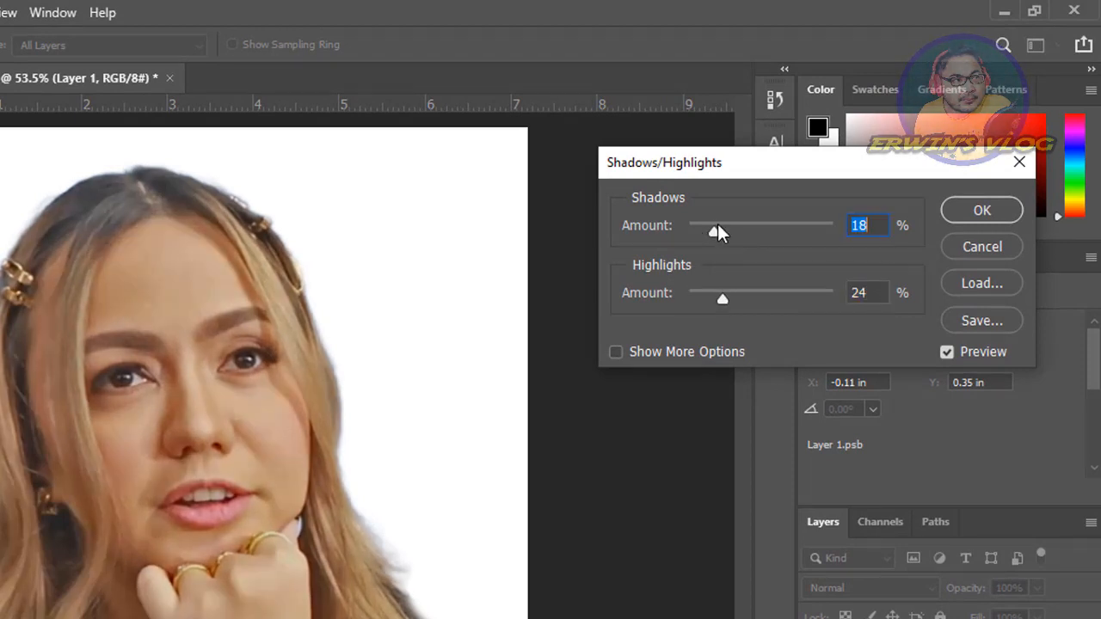
{"action": "left_click", "coordinate": [733, 226]}
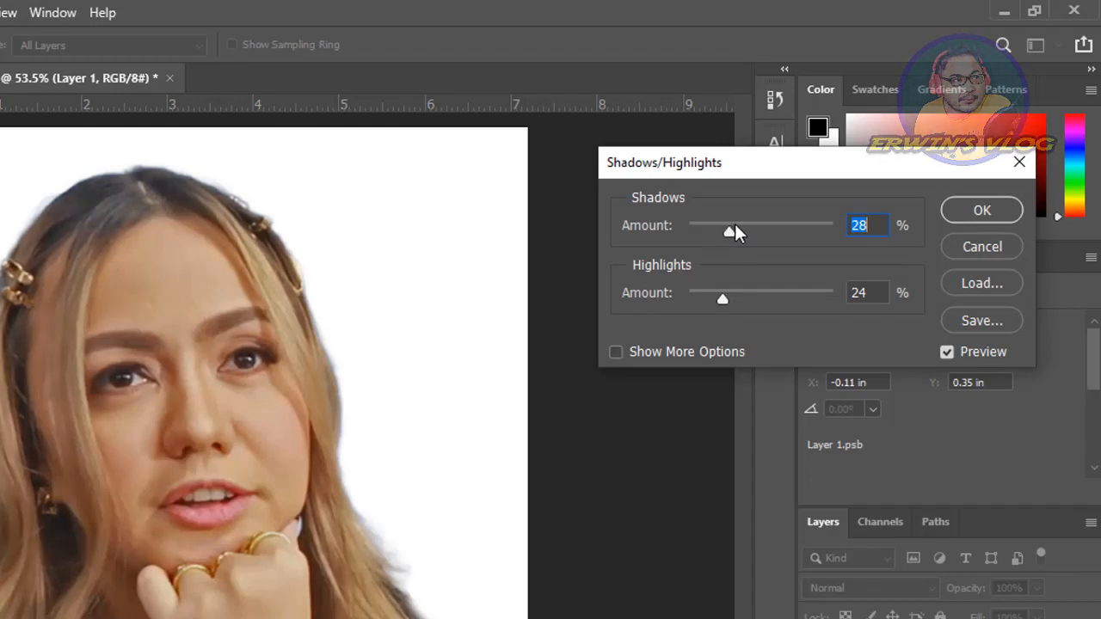
{"action": "left_click", "coordinate": [733, 224]}
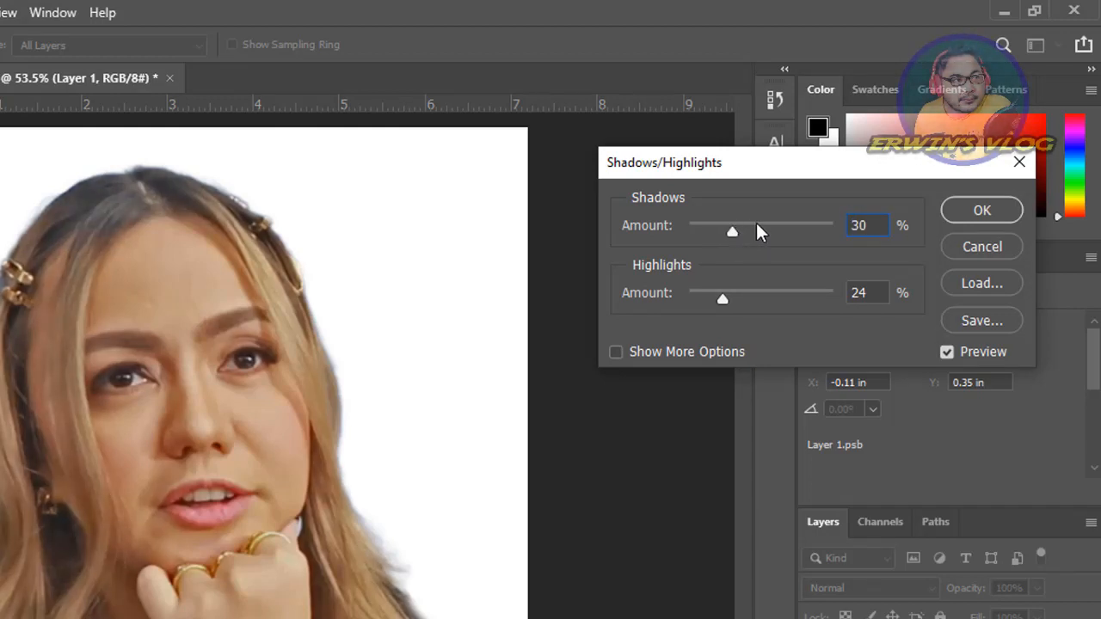
{"action": "left_click", "coordinate": [764, 223]}
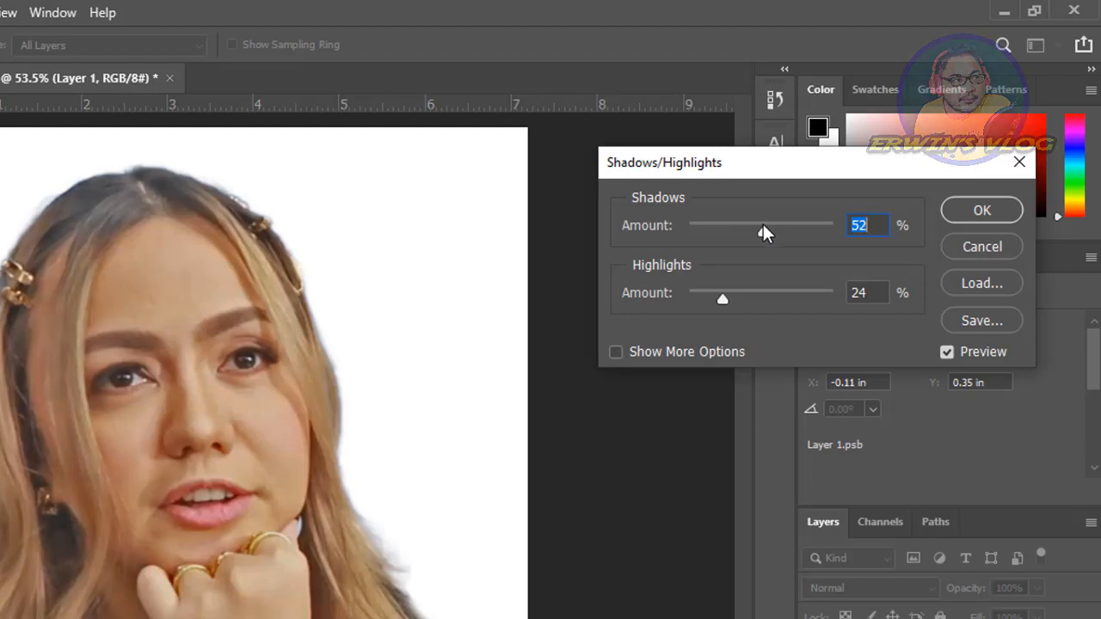
{"action": "left_click_drag", "start_coordinate": [764, 224], "coordinate": [719, 231]}
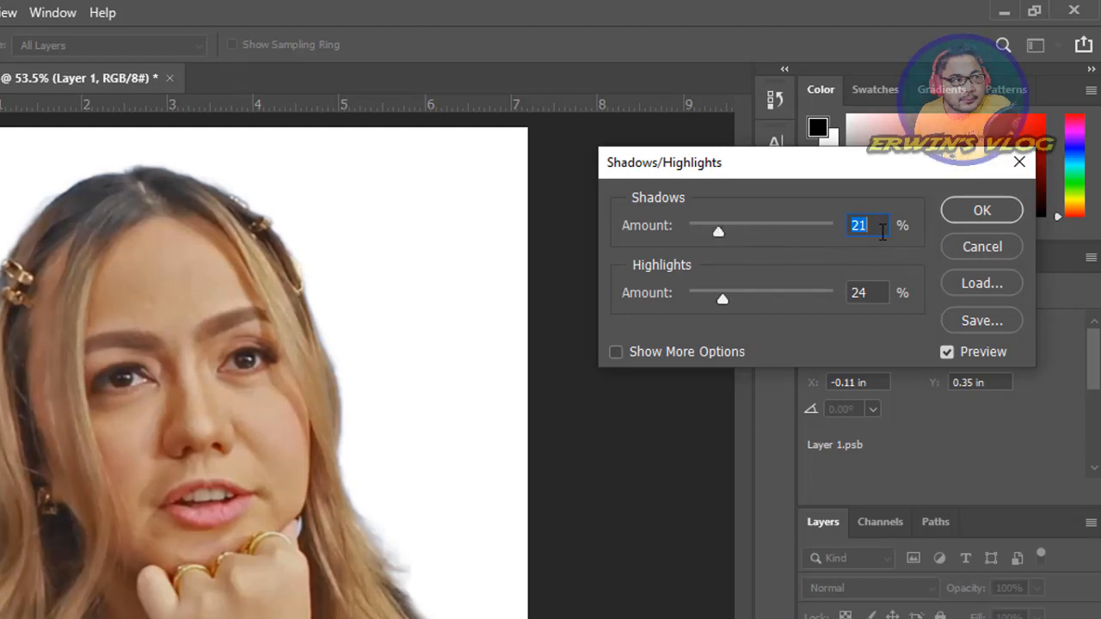
Set the shadows amount to 15% and the highlights amount to 10%
{"action": "type", "text": "15"}
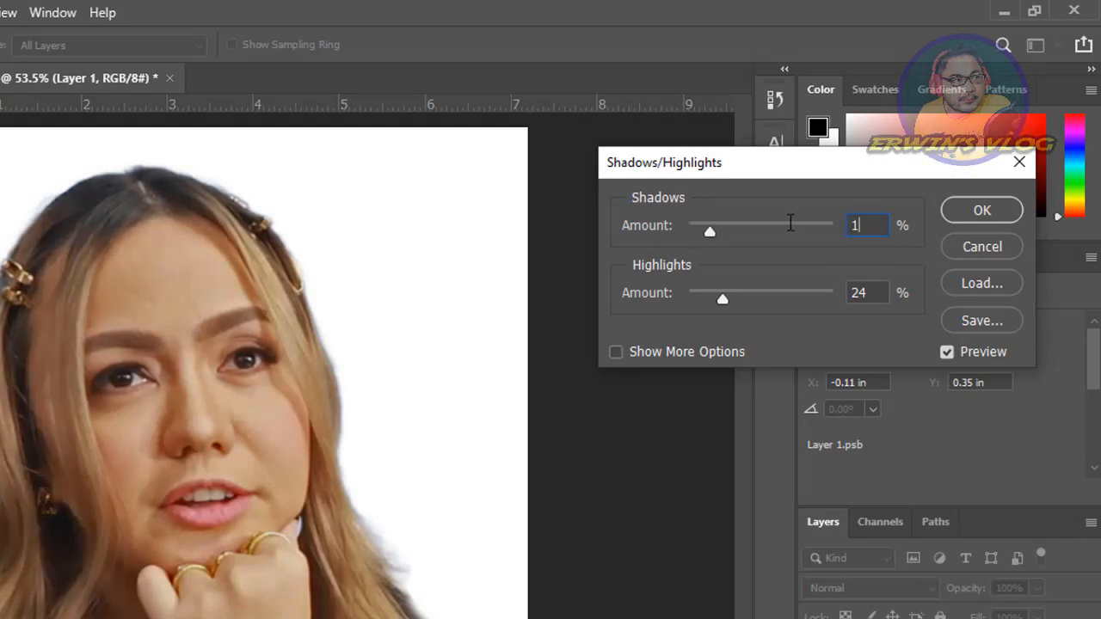
{"action": "key", "text": "Tab"}
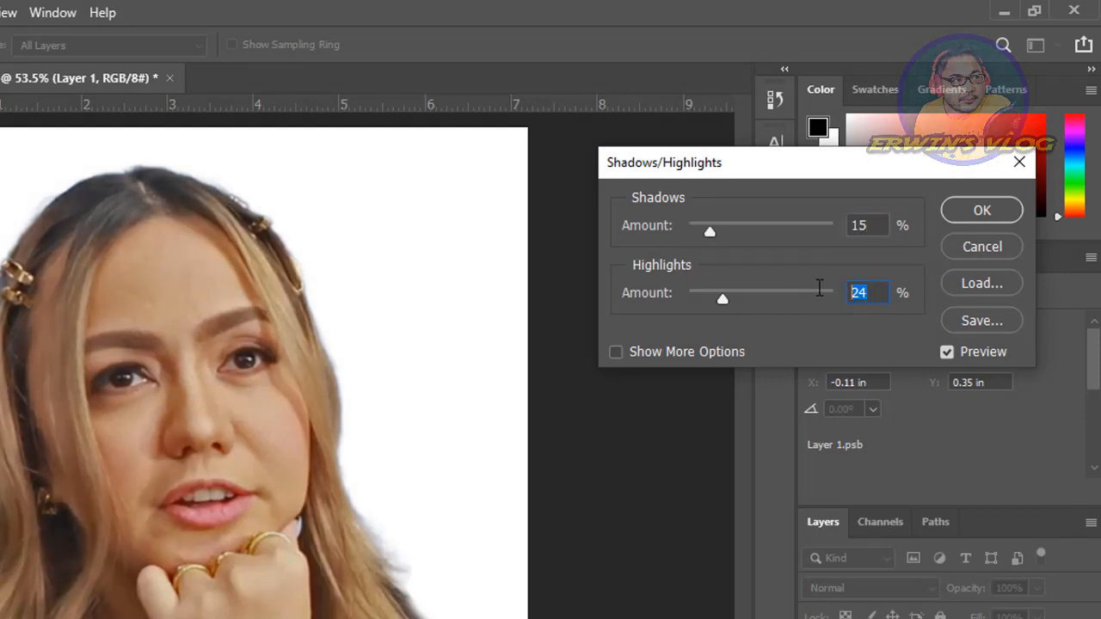
{"action": "type", "text": "10"}
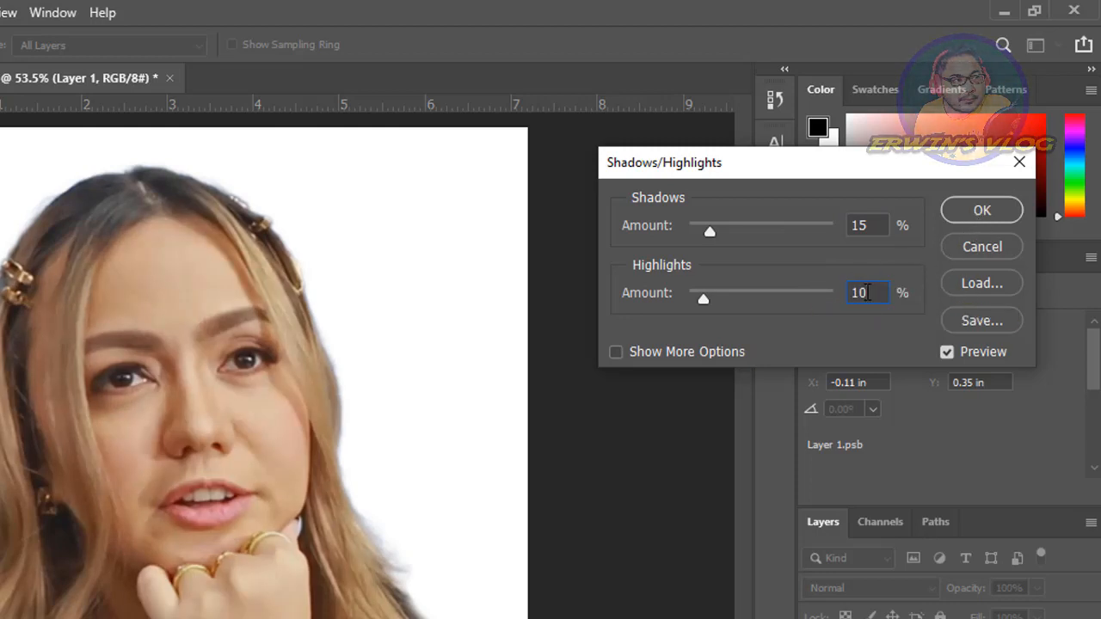
Set shadows to 20% and highlights to 15%, and apply the Shadows/Highlights adjustment
{"action": "left_click_drag", "start_coordinate": [869, 294], "coordinate": [796, 293]}
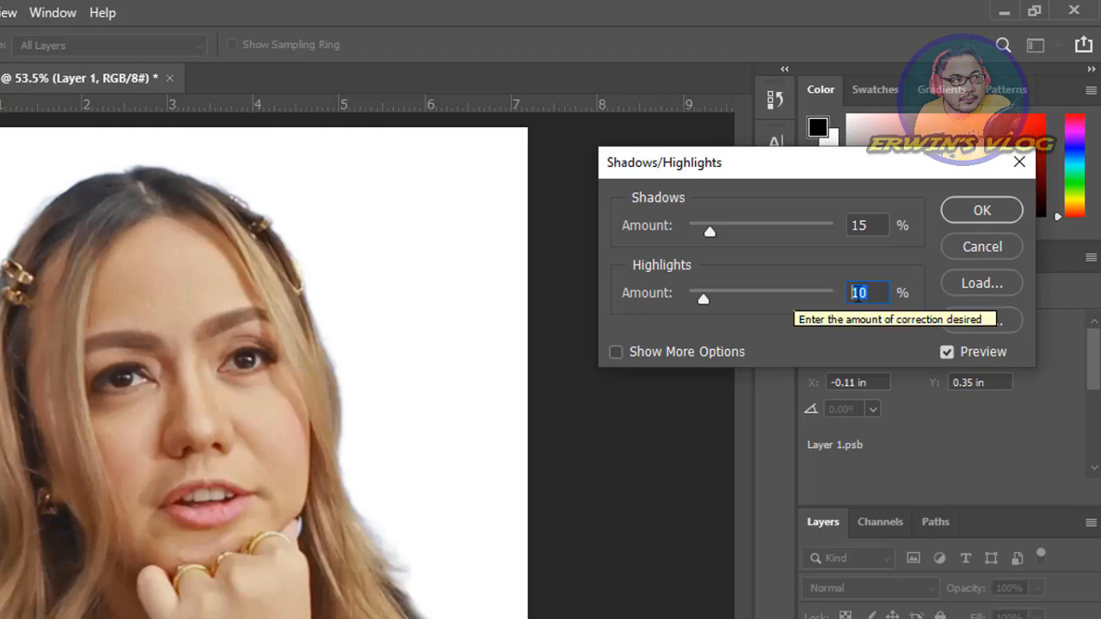
{"action": "left_click_drag", "start_coordinate": [861, 226], "coordinate": [774, 215]}
{"action": "type", "text": "20"}
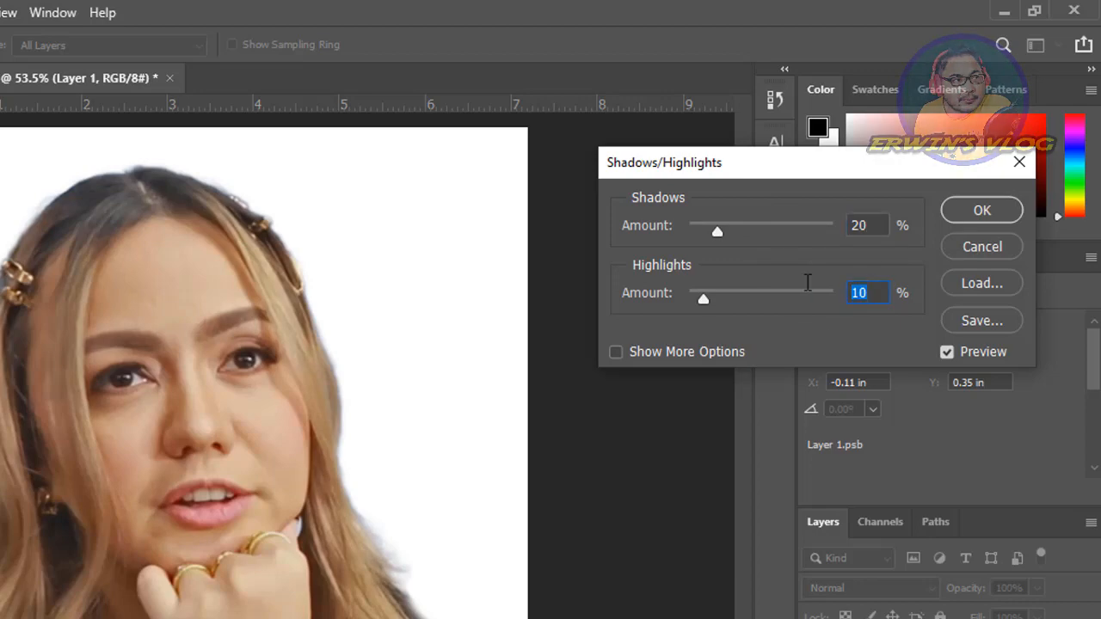
{"action": "type", "text": "15"}
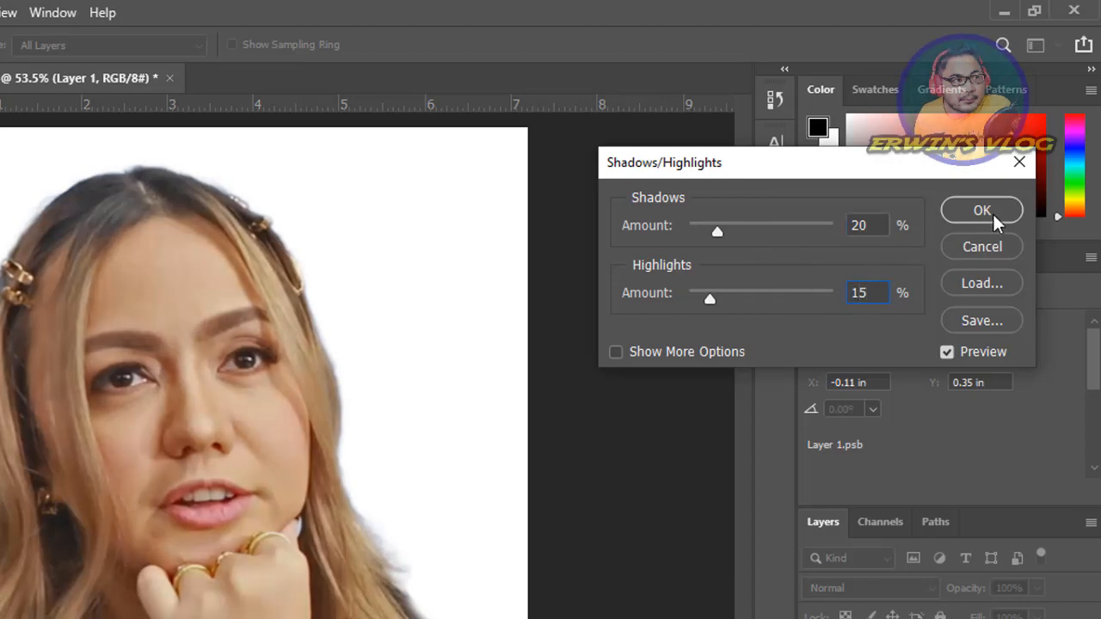
{"action": "left_click", "coordinate": [983, 211]}
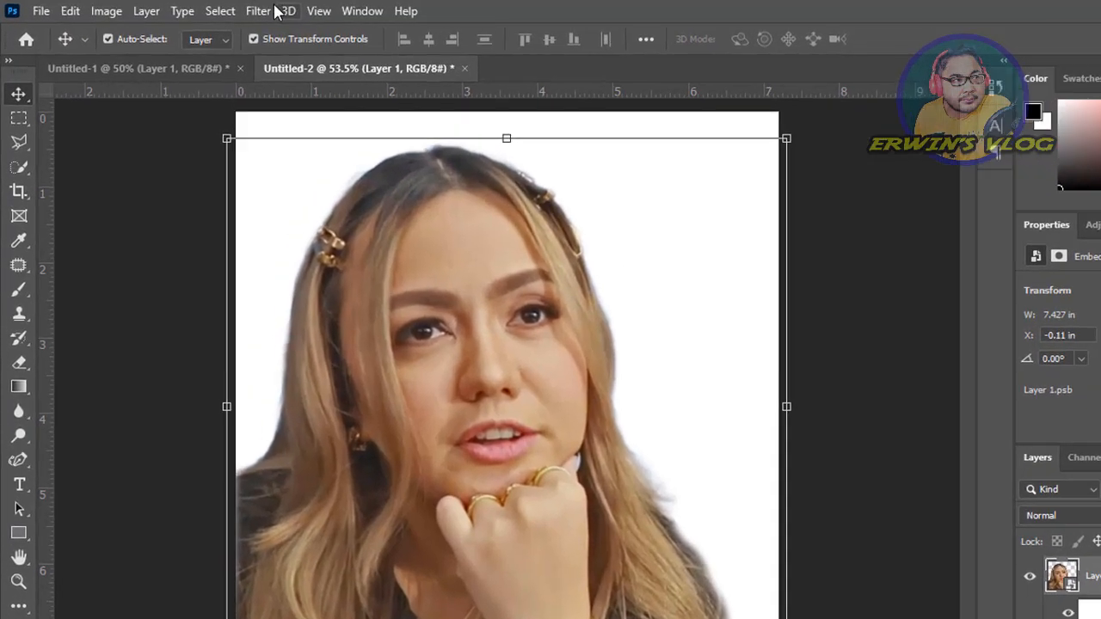
Sharpen the portrait with an Unsharp Mask filter using an amount of 15%, a radius of 5.0 pixels and a threshold of 5 levels
{"action": "left_click", "coordinate": [223, 10]}
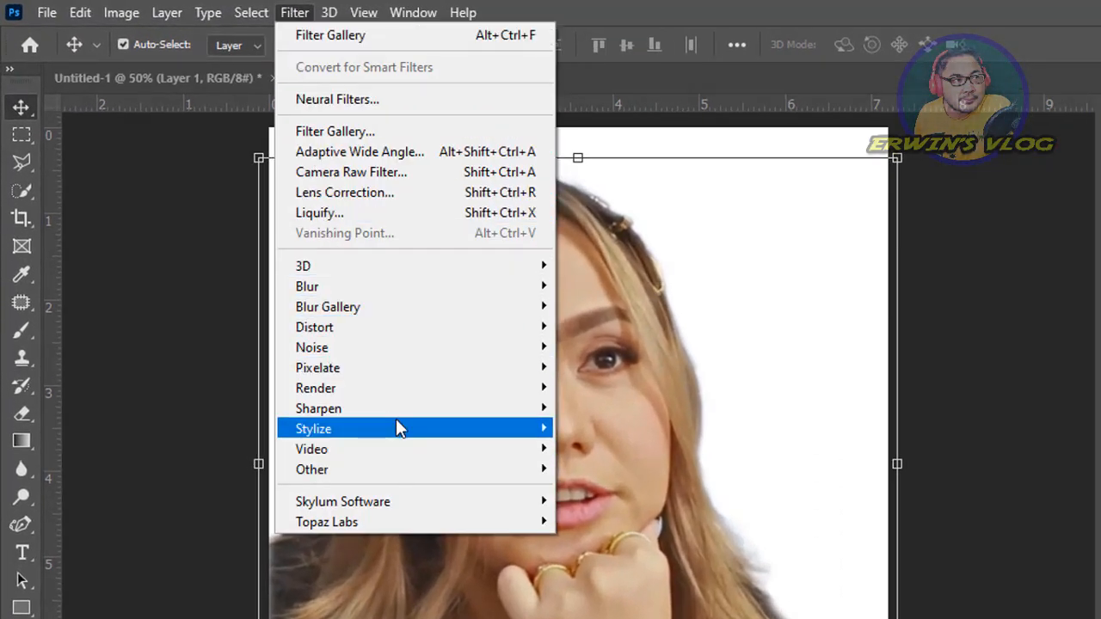
{"action": "mouse_move", "coordinate": [398, 428]}
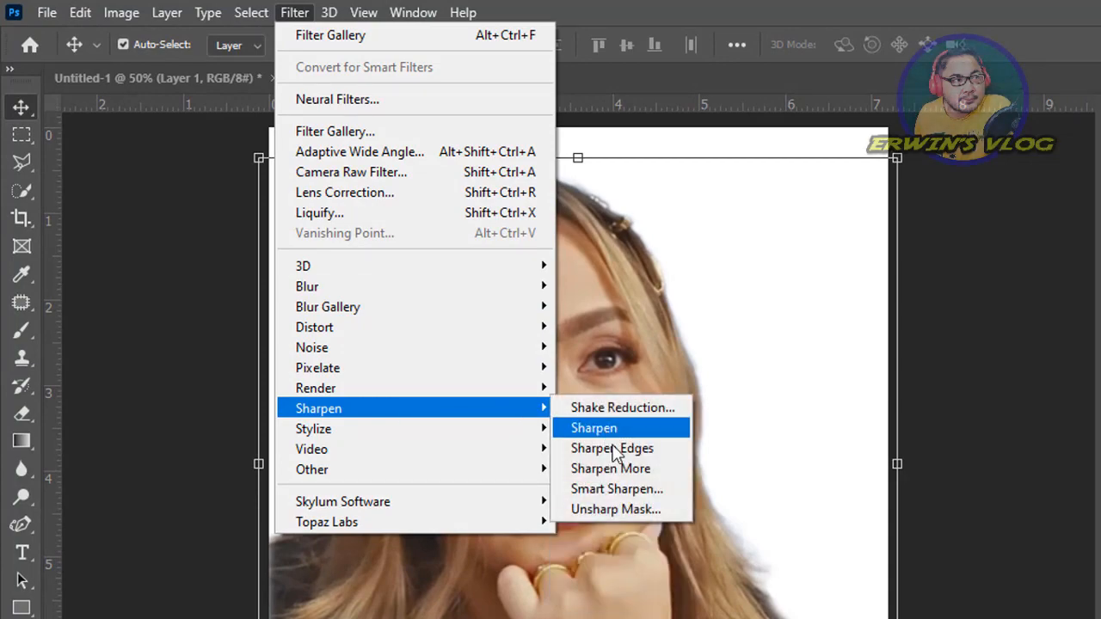
{"action": "left_click", "coordinate": [630, 511]}
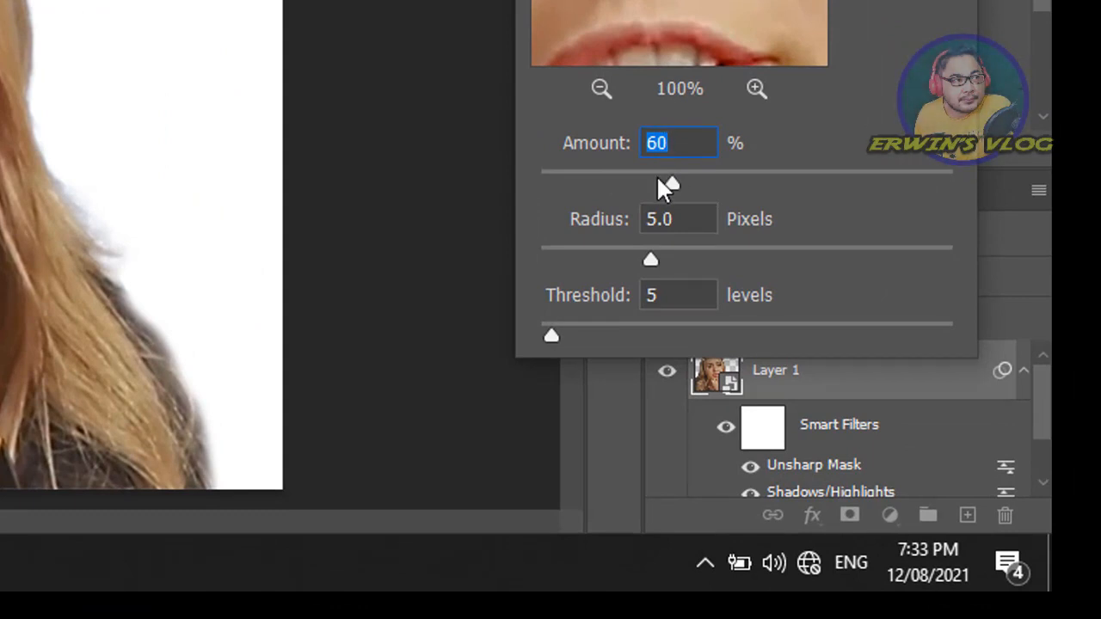
{"action": "left_click", "coordinate": [600, 90]}
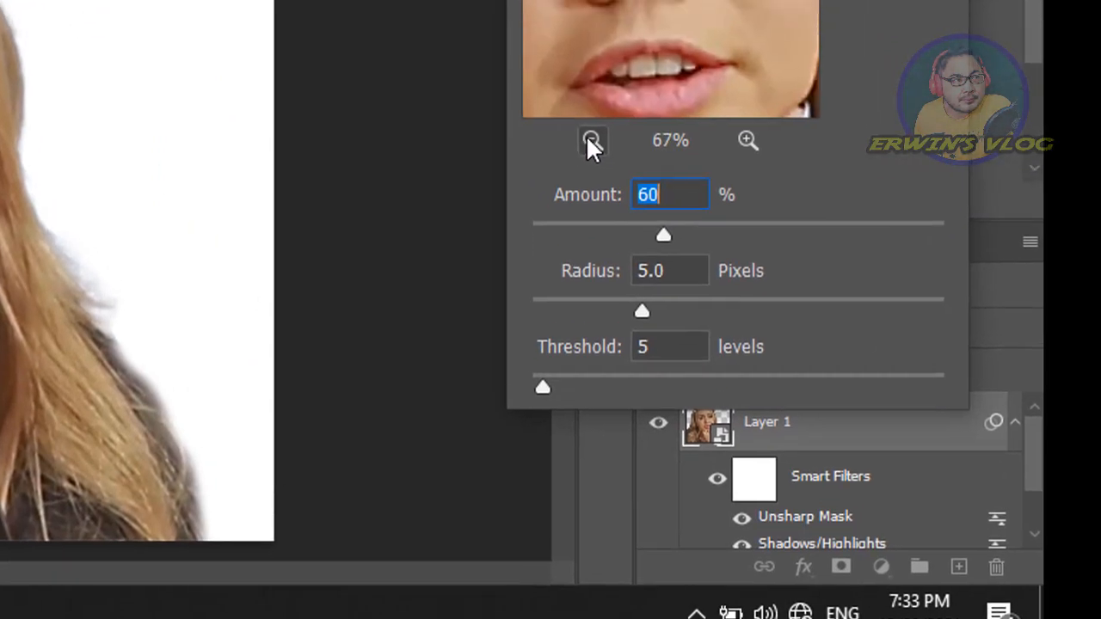
{"action": "left_click", "coordinate": [591, 140]}
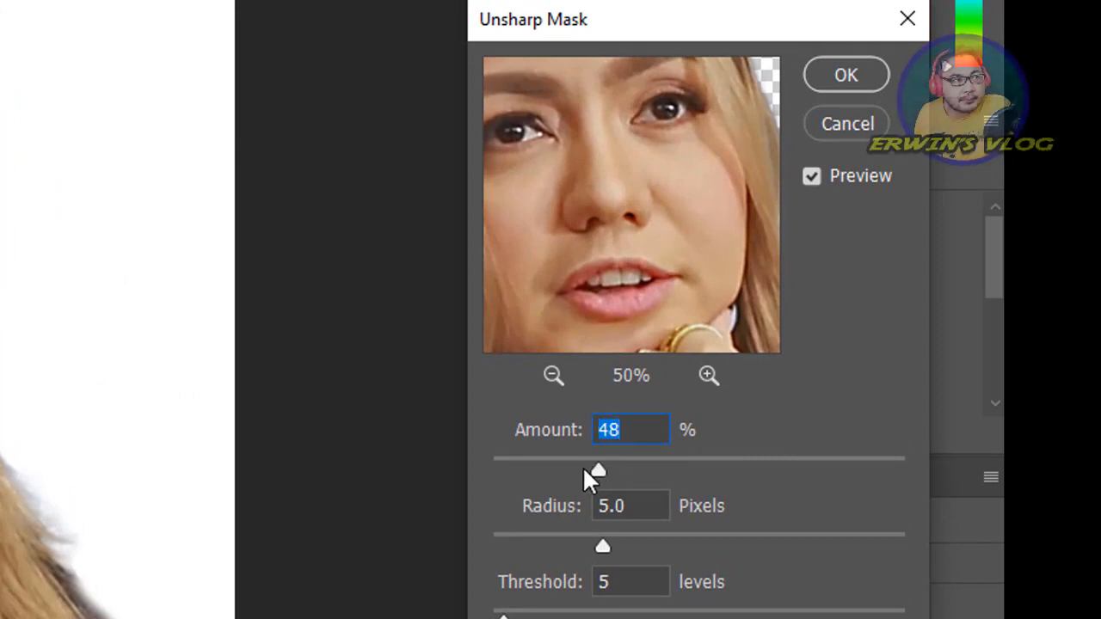
{"action": "left_click", "coordinate": [621, 432]}
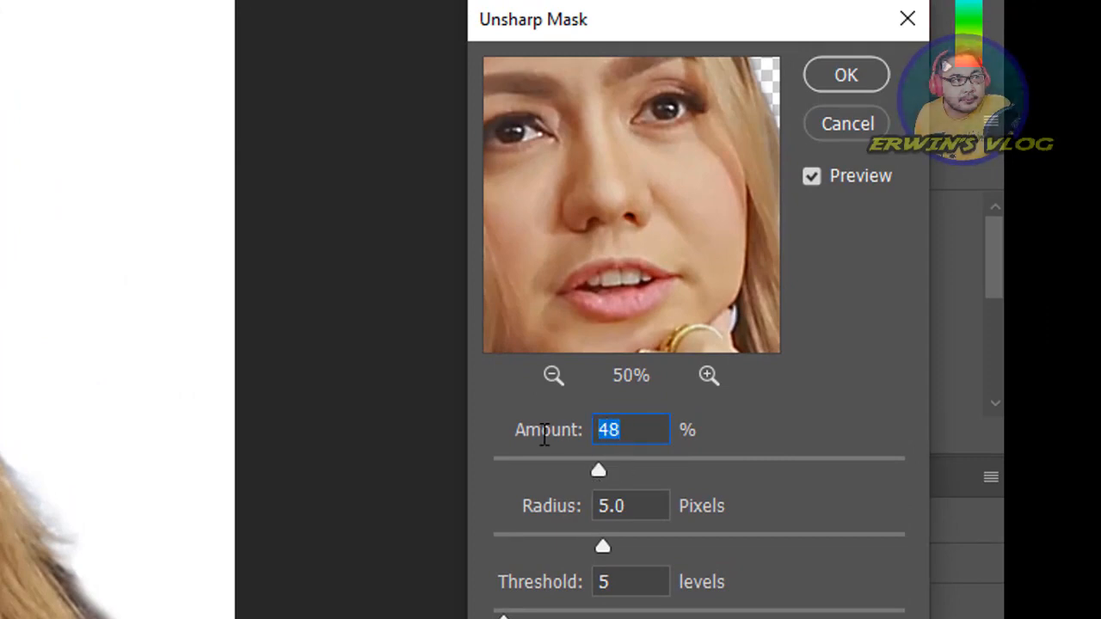
{"action": "type", "text": "15"}
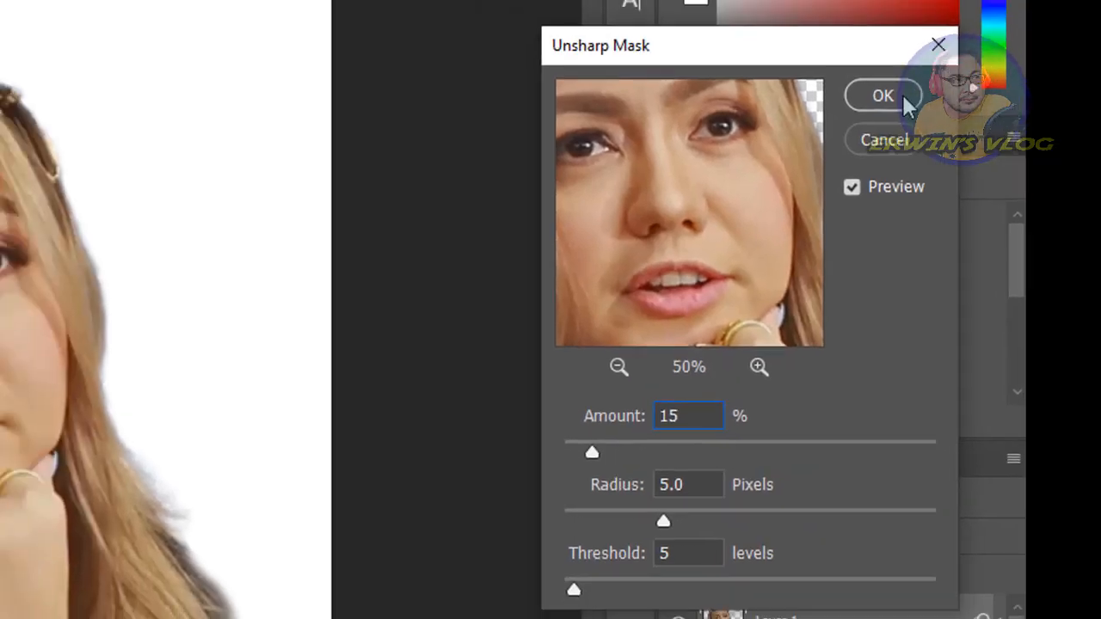
{"action": "left_click", "coordinate": [846, 75]}
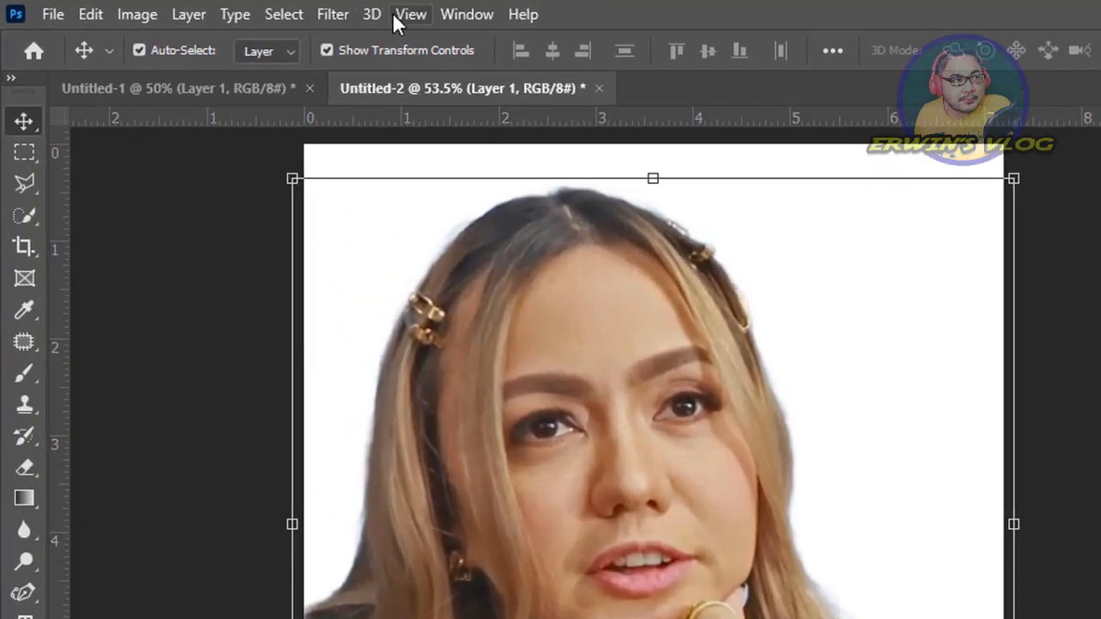
Apply a Reduce Noise filter to the portrait with strength 10, preserve details 15%, reduce color noise 0% and sharpen details 80%
{"action": "left_click", "coordinate": [332, 15]}
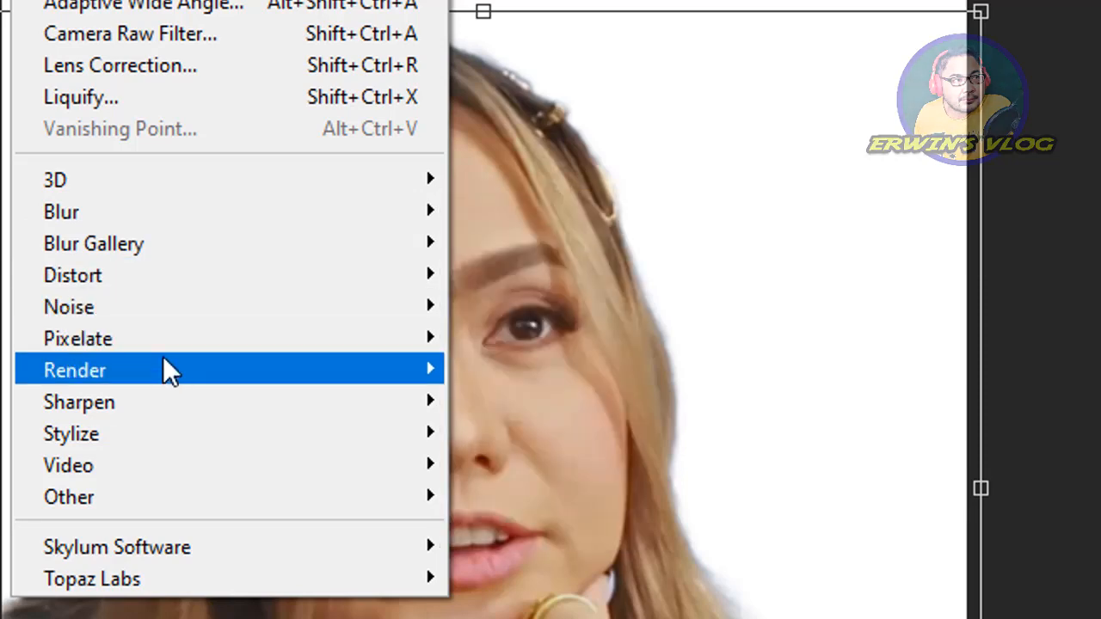
{"action": "mouse_move", "coordinate": [350, 306]}
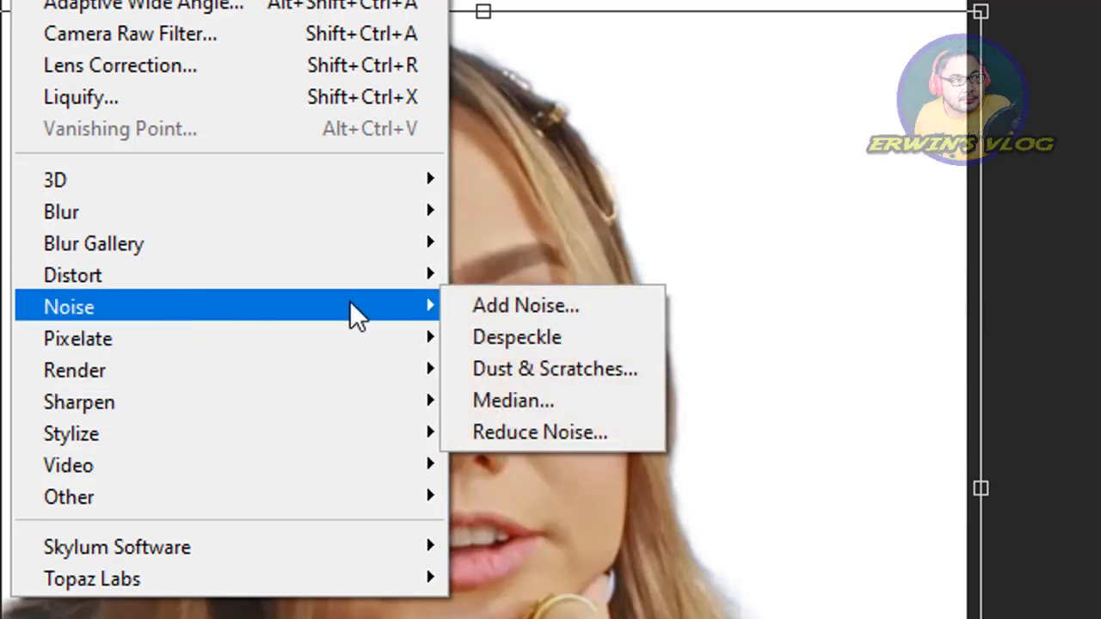
{"action": "left_click", "coordinate": [594, 431]}
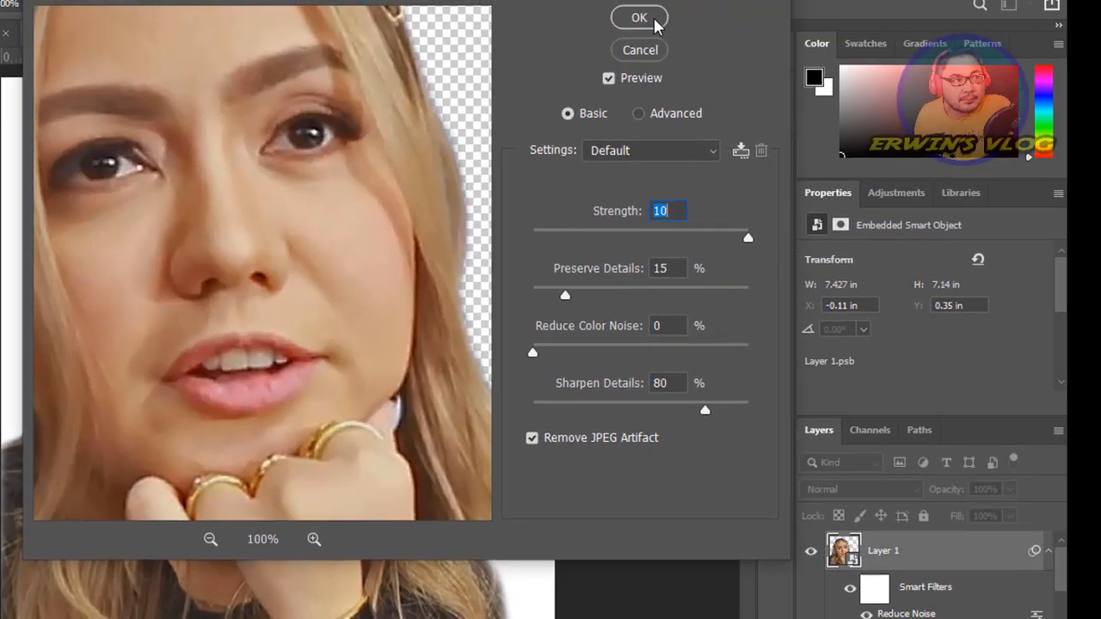
{"action": "left_click", "coordinate": [652, 19]}
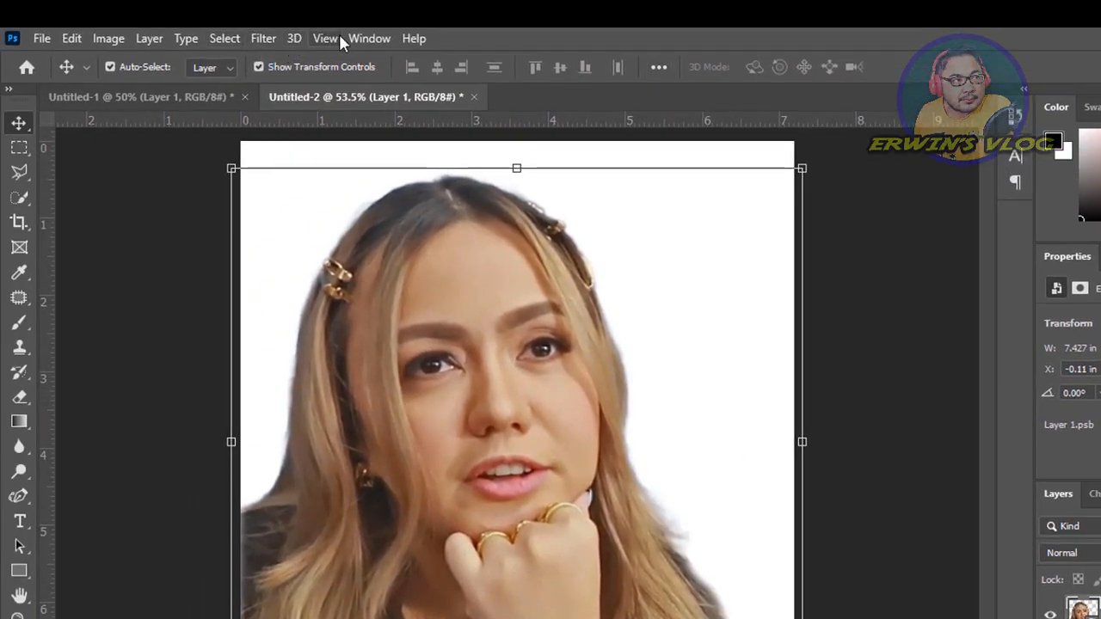
Apply the artistic Poster Edges filter to the portrait with edge thickness 0, edge intensity 0 and posterization 6
{"action": "left_click", "coordinate": [263, 37]}
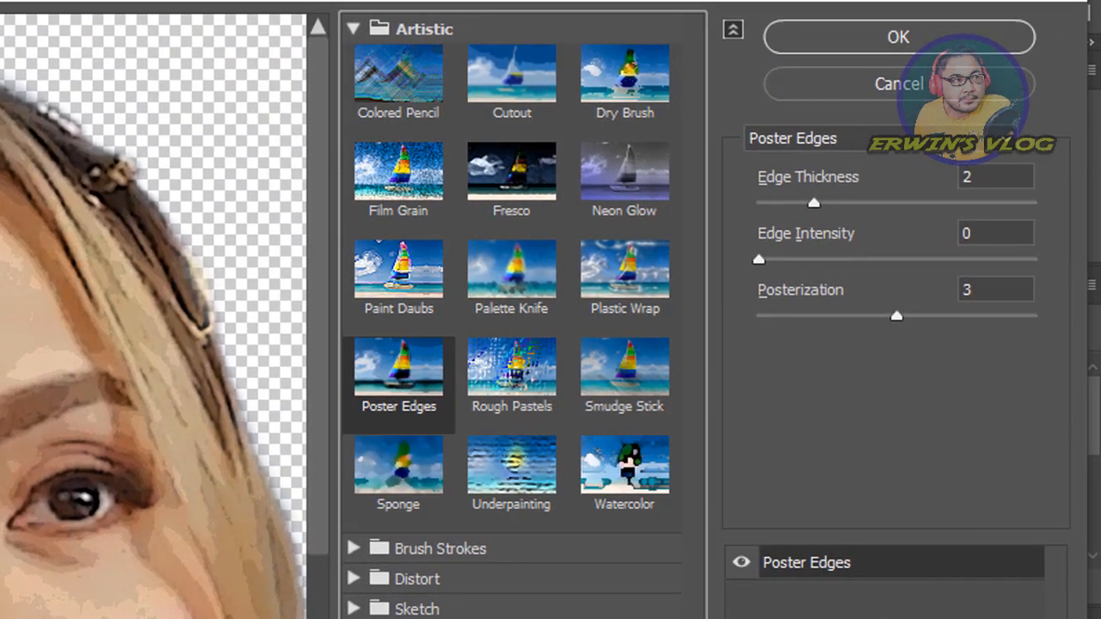
{"action": "key", "text": "ctrl+0"}
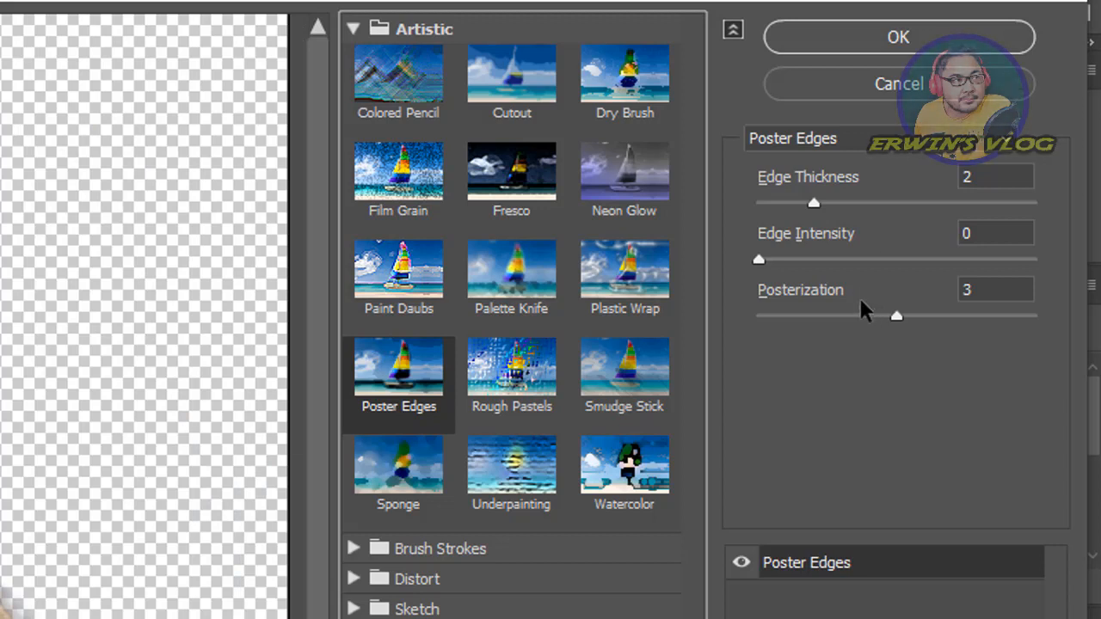
{"action": "left_click_drag", "start_coordinate": [814, 205], "coordinate": [735, 202]}
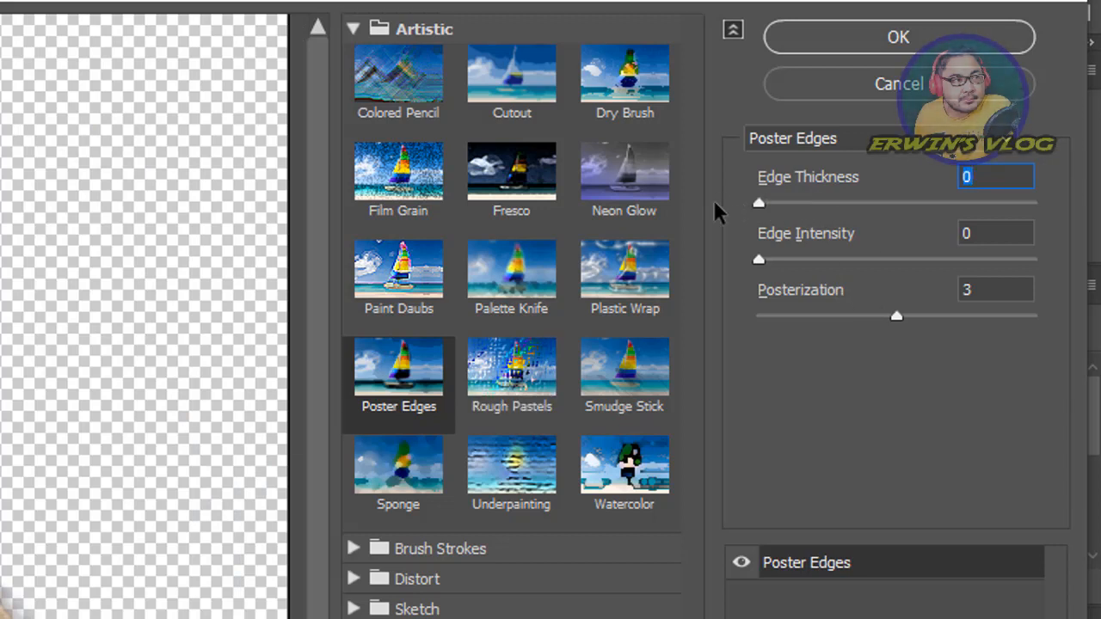
{"action": "left_click", "coordinate": [803, 316]}
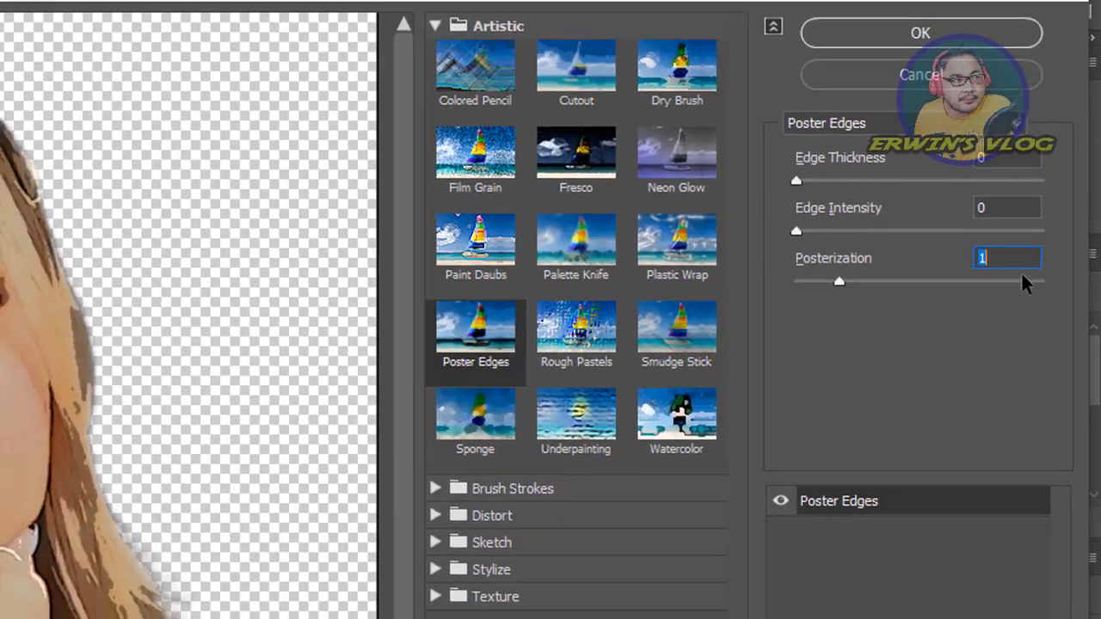
{"action": "left_click", "coordinate": [1024, 281]}
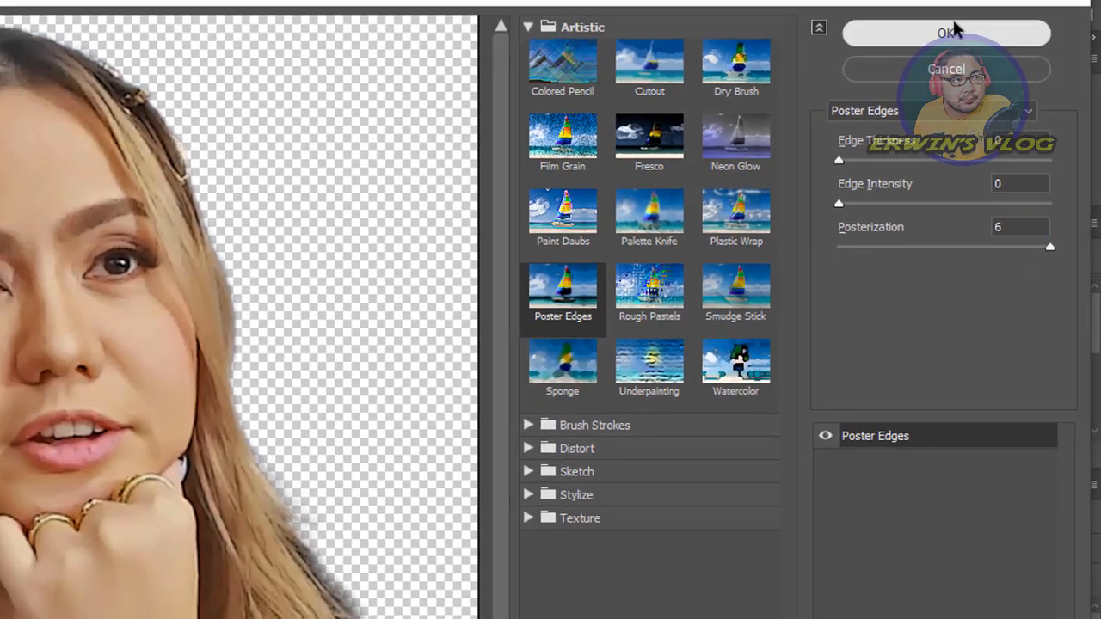
{"action": "left_click", "coordinate": [951, 30]}
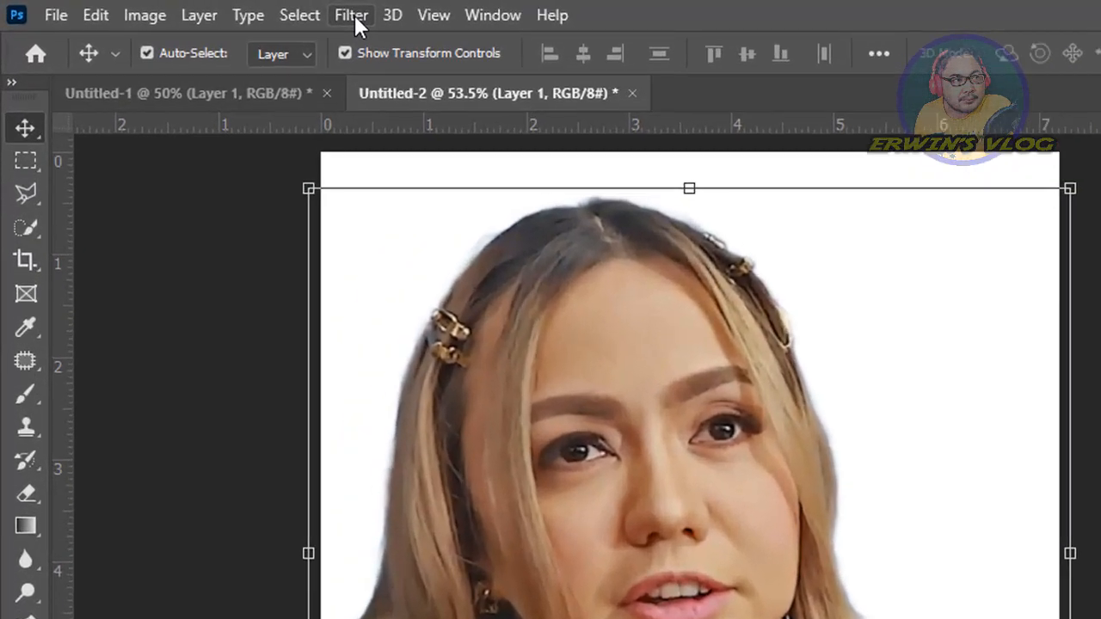
Apply the Oil Paint filter to the portrait with stylization 2.0 and cleanliness 2.4
{"action": "left_click", "coordinate": [222, 8]}
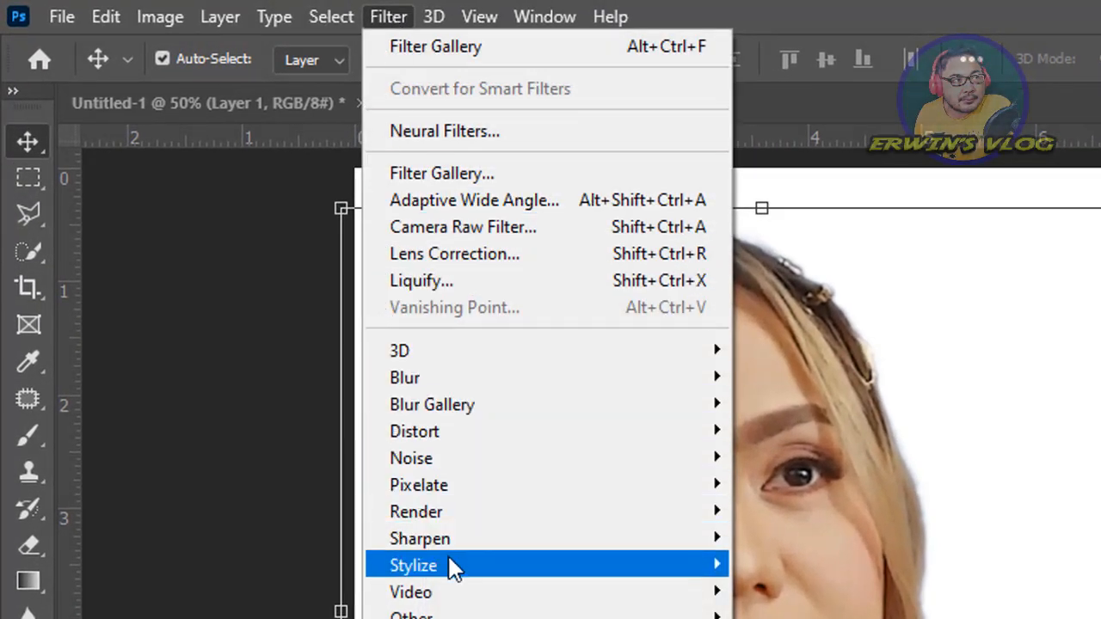
{"action": "mouse_move", "coordinate": [448, 570]}
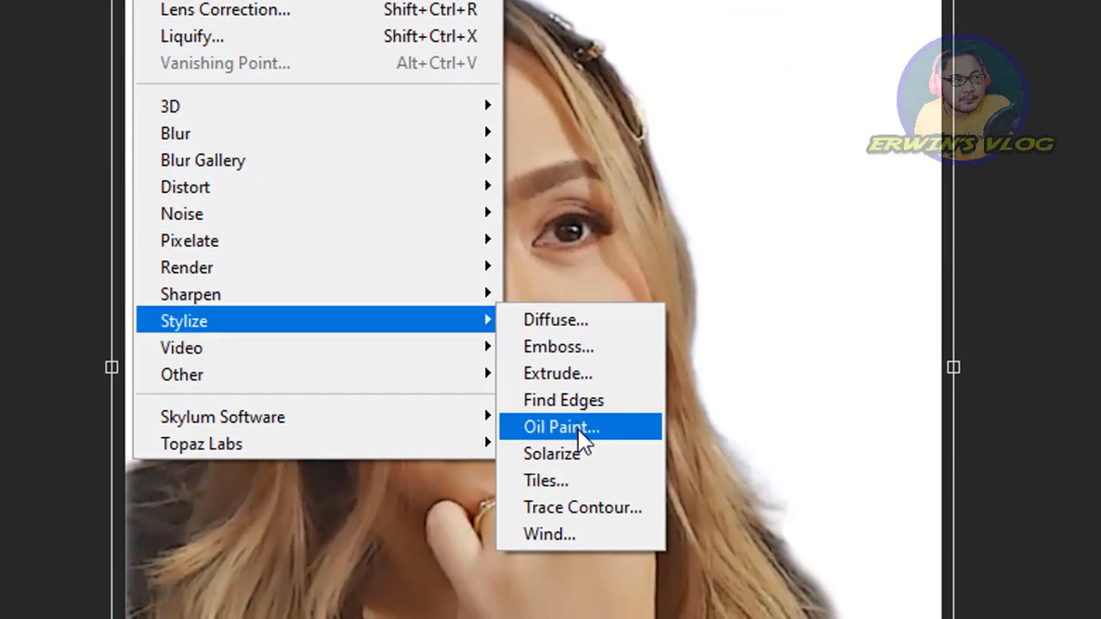
{"action": "left_click", "coordinate": [576, 435]}
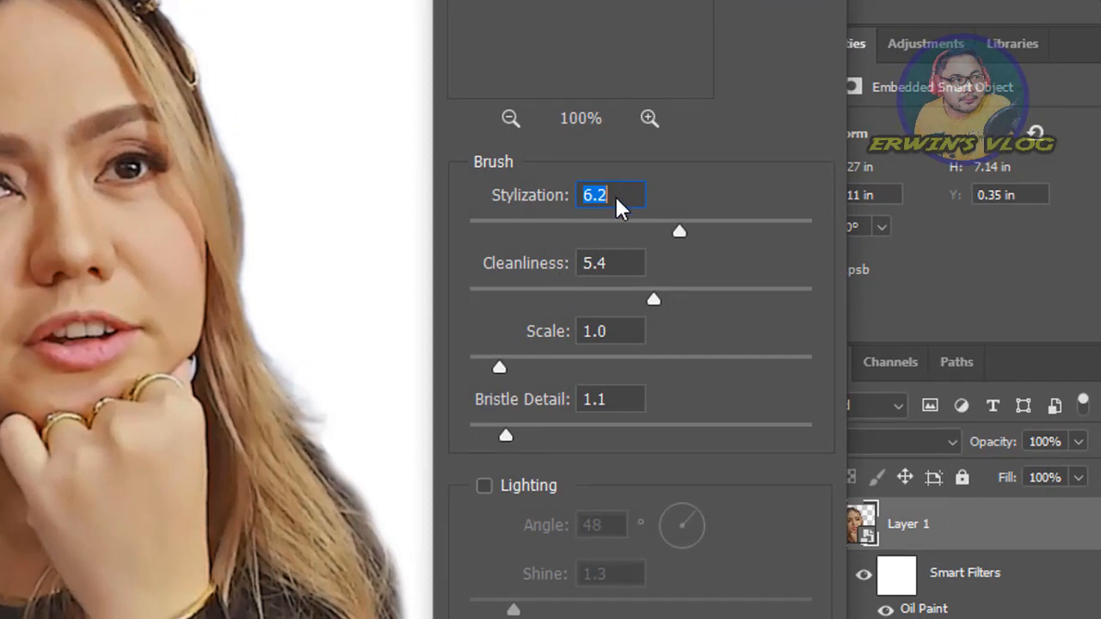
{"action": "left_click", "coordinate": [714, 221]}
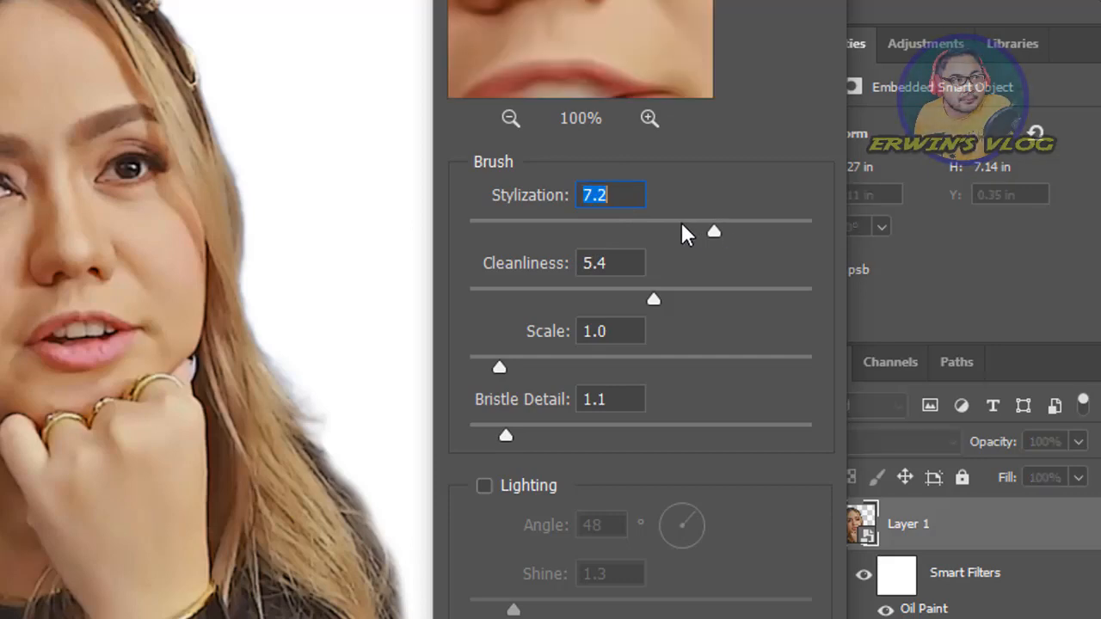
{"action": "left_click_drag", "start_coordinate": [508, 0], "coordinate": [514, 5]}
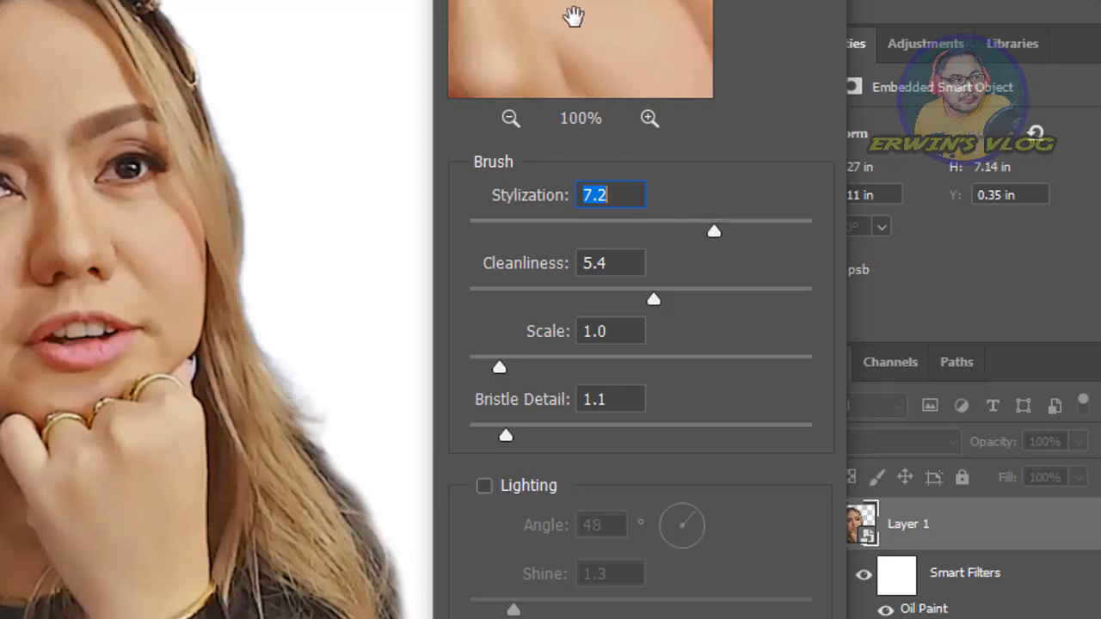
{"action": "left_click", "coordinate": [679, 229]}
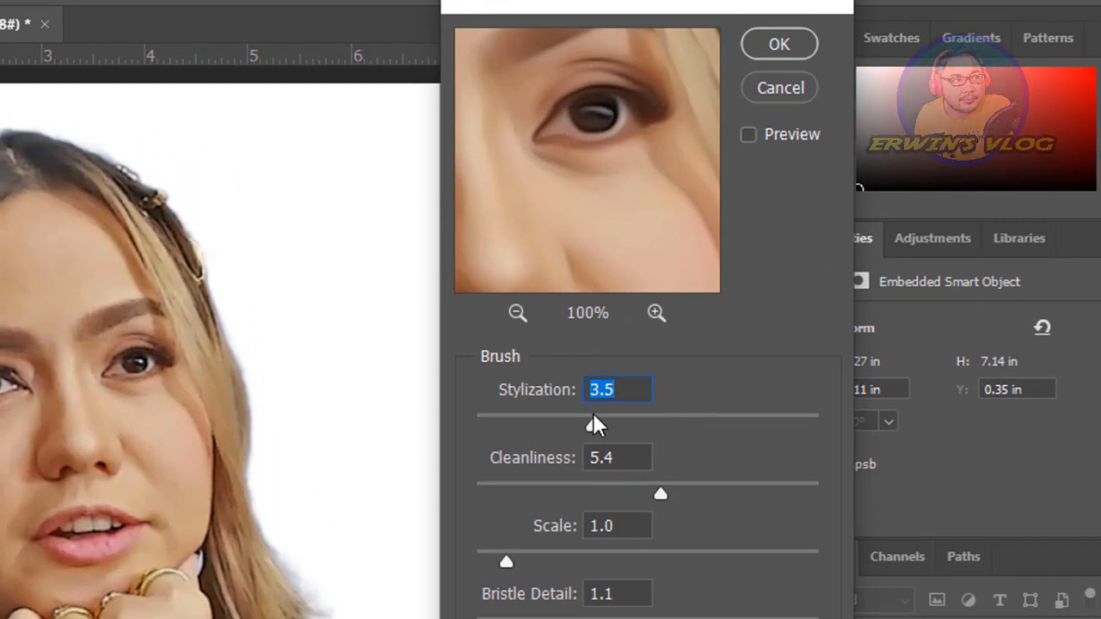
{"action": "left_click", "coordinate": [543, 425]}
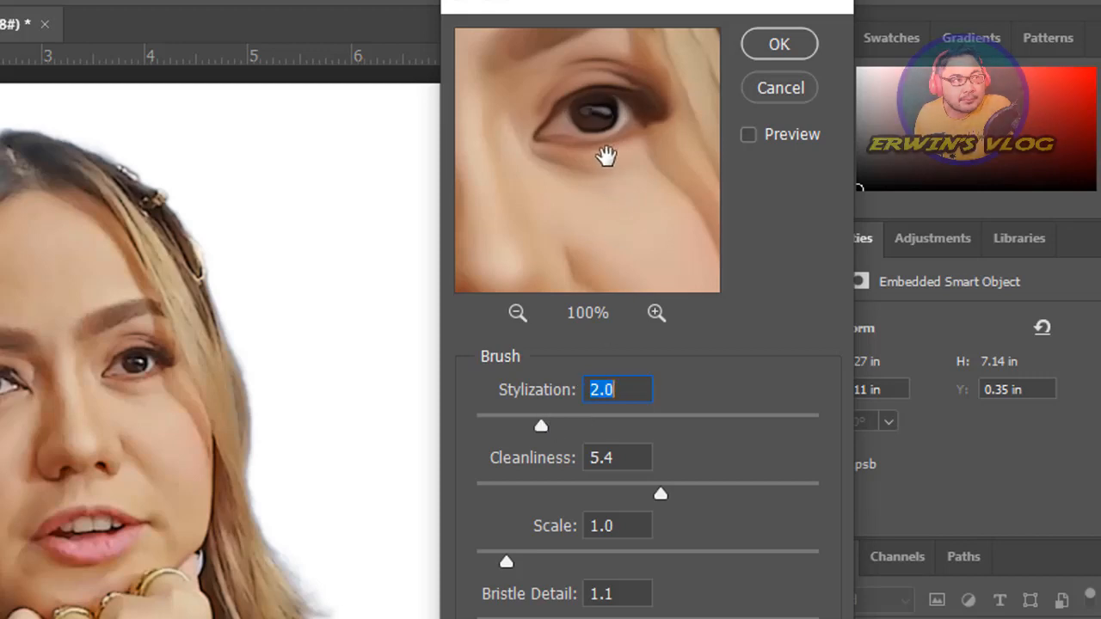
{"action": "left_click", "coordinate": [558, 483]}
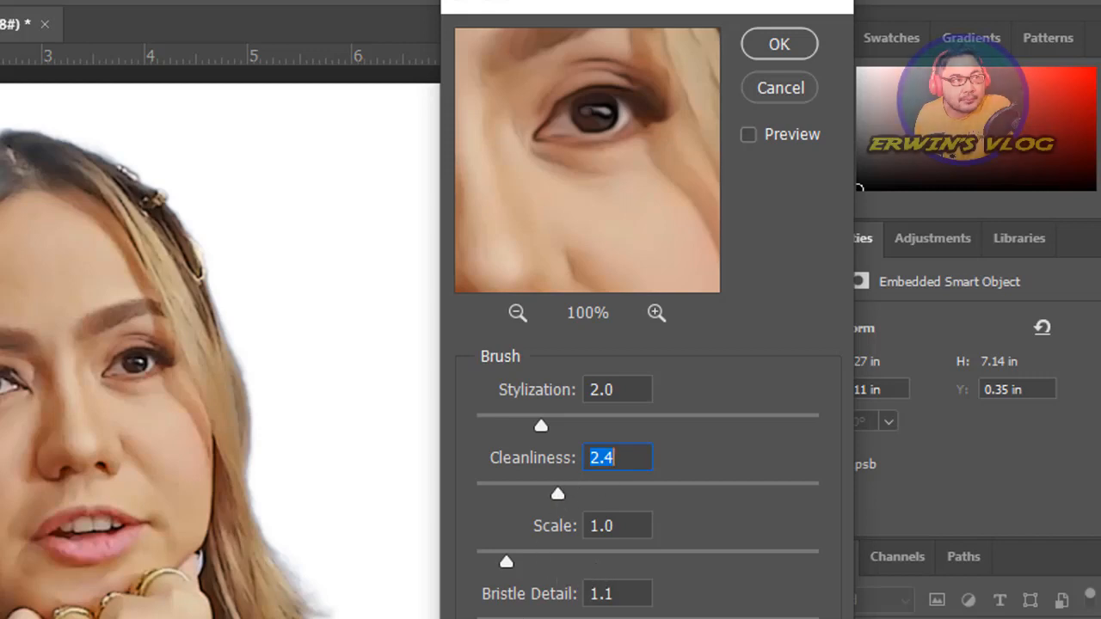
{"action": "left_click", "coordinate": [770, 41]}
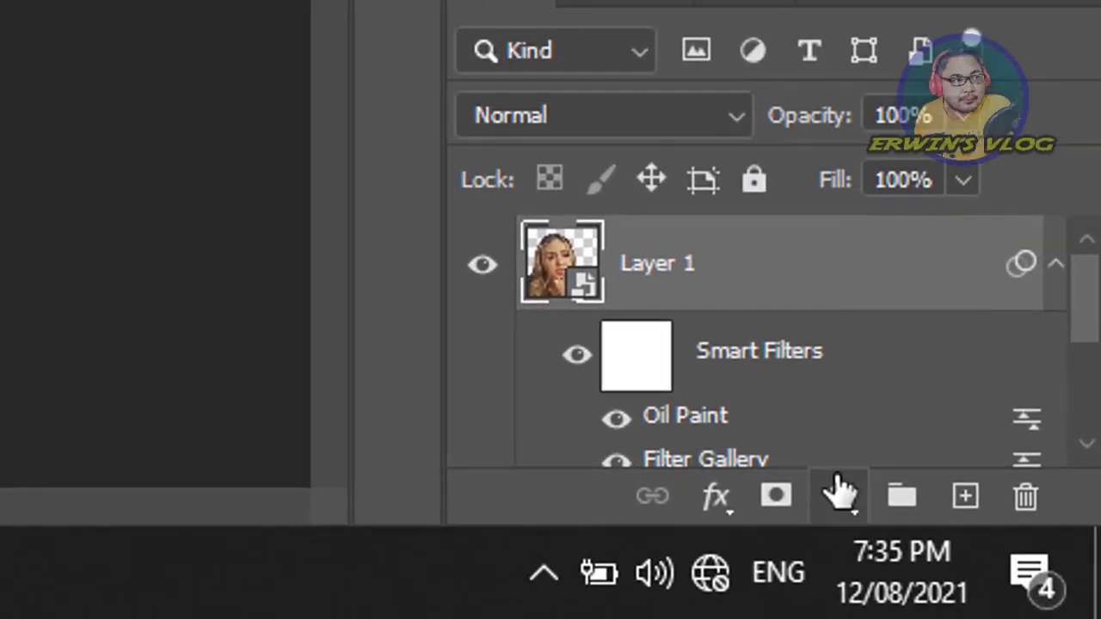
Add a gradient fill layer directly above the white background using the Sepia Antique preset
{"action": "scroll", "coordinate": [823, 283], "scroll_direction": "down", "scroll_amount": 3}
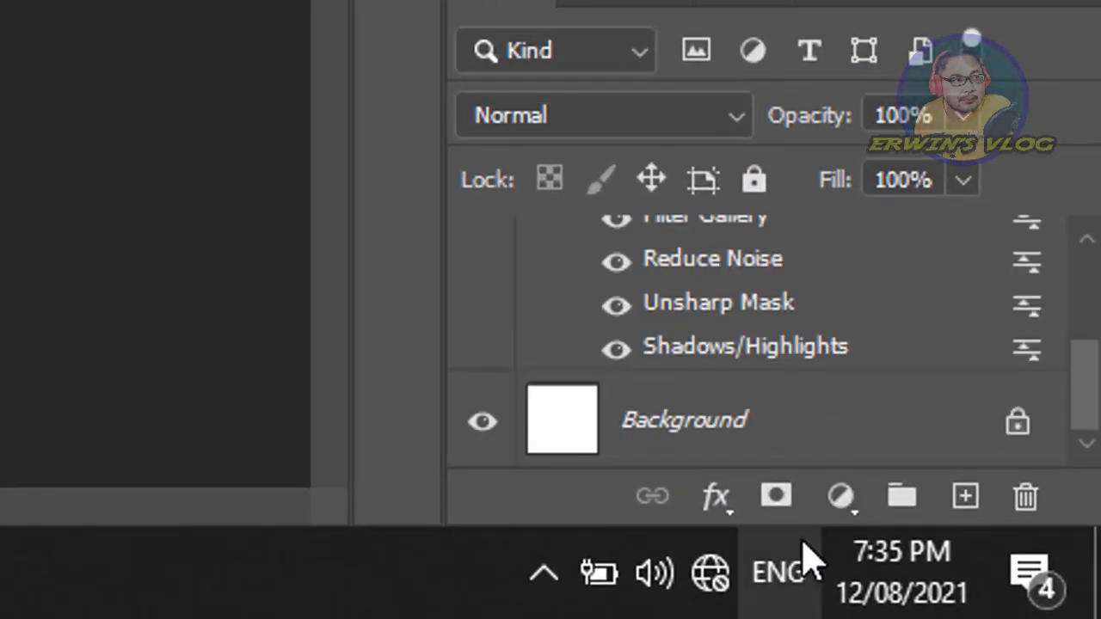
{"action": "left_click", "coordinate": [813, 447]}
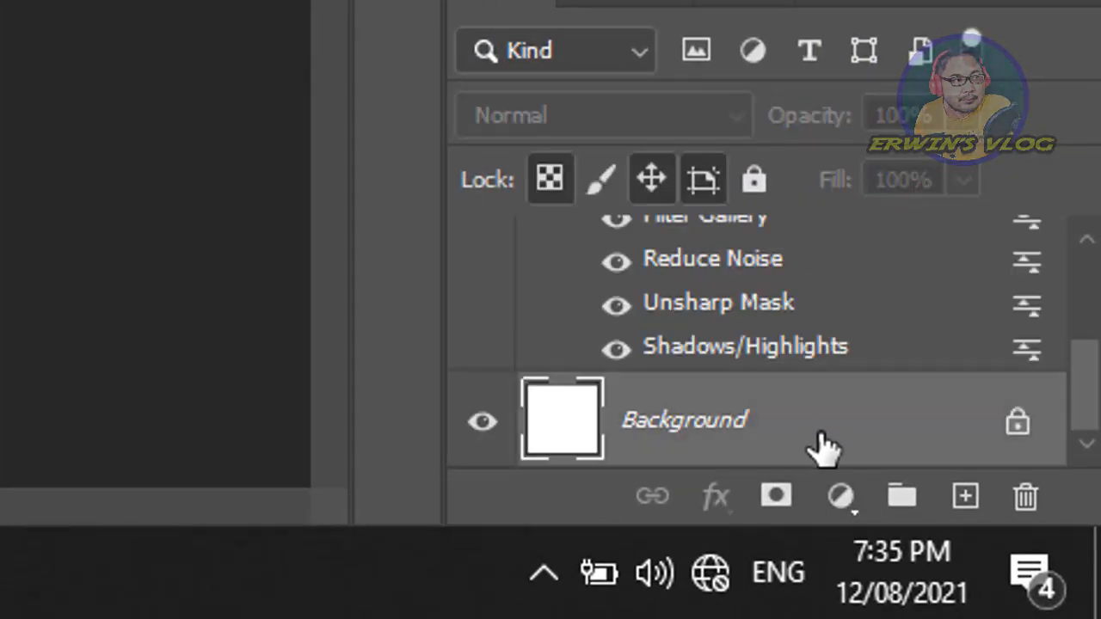
{"action": "left_click", "coordinate": [841, 496]}
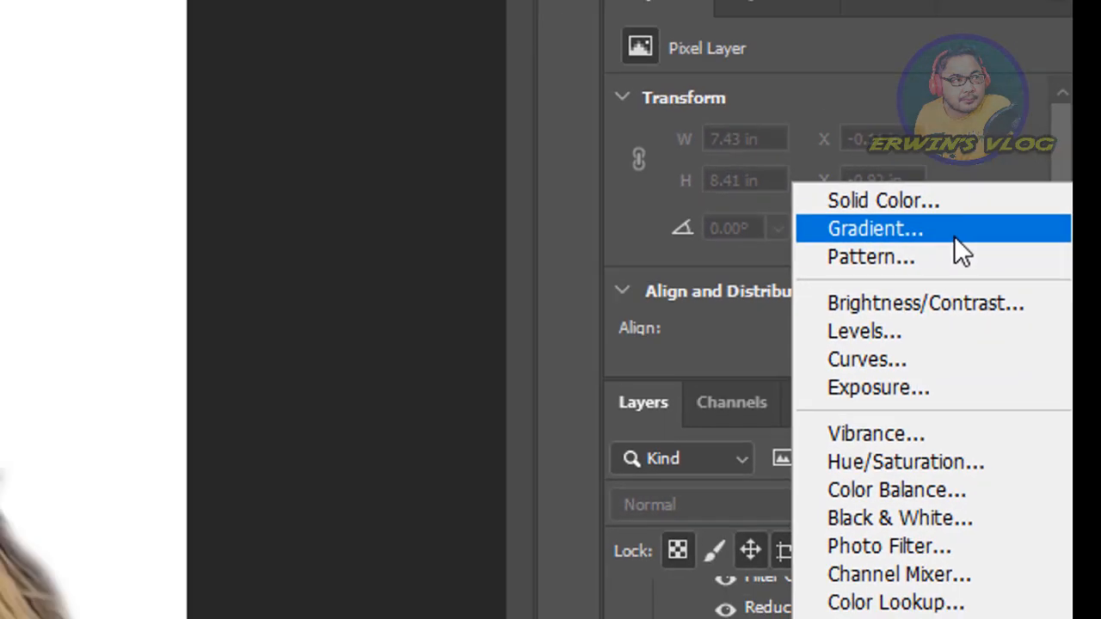
{"action": "left_click", "coordinate": [882, 172]}
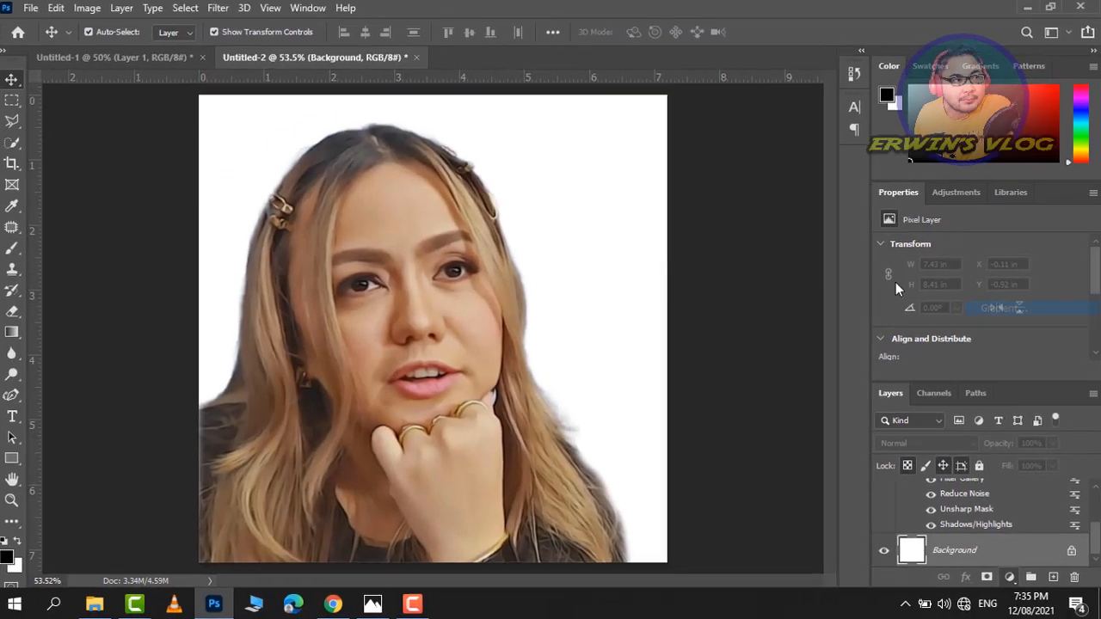
{"action": "left_click", "coordinate": [826, 348]}
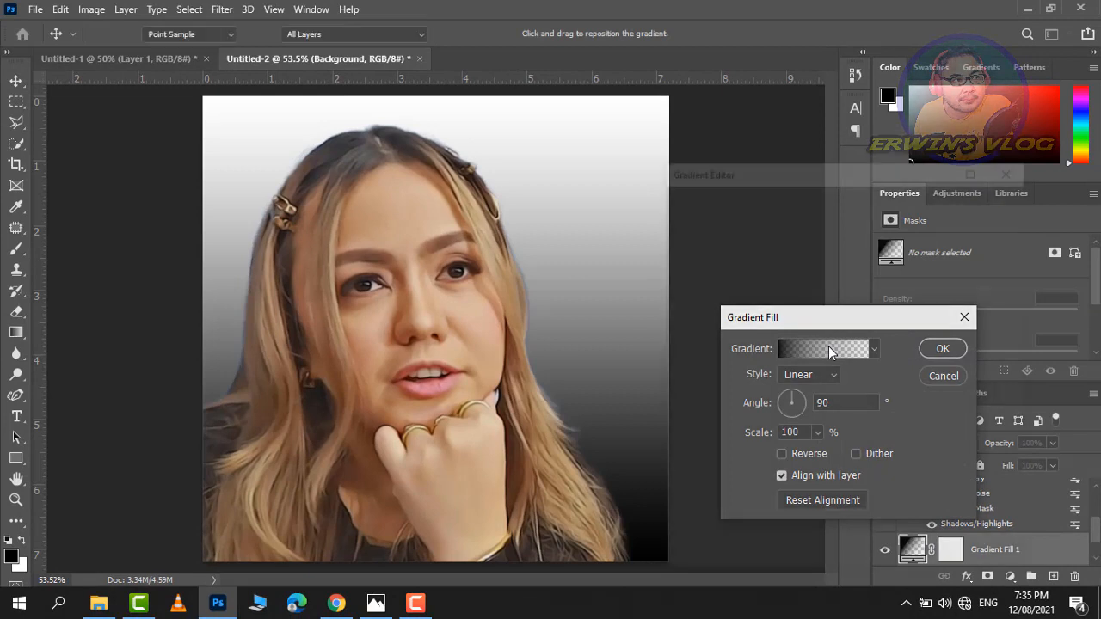
{"action": "left_click", "coordinate": [845, 223]}
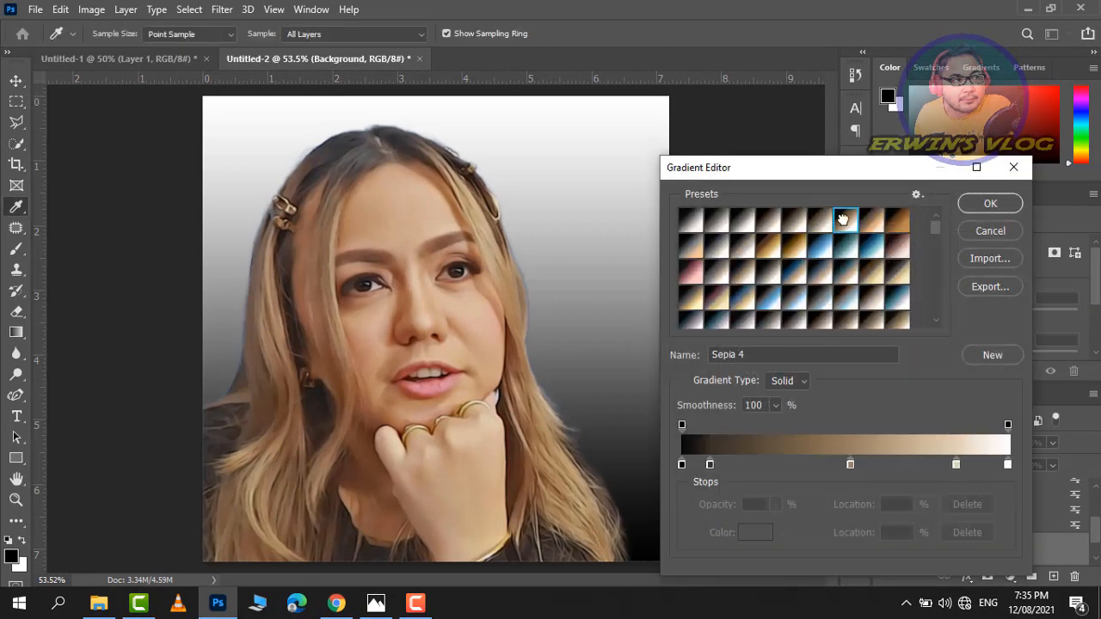
{"action": "left_click", "coordinate": [896, 225]}
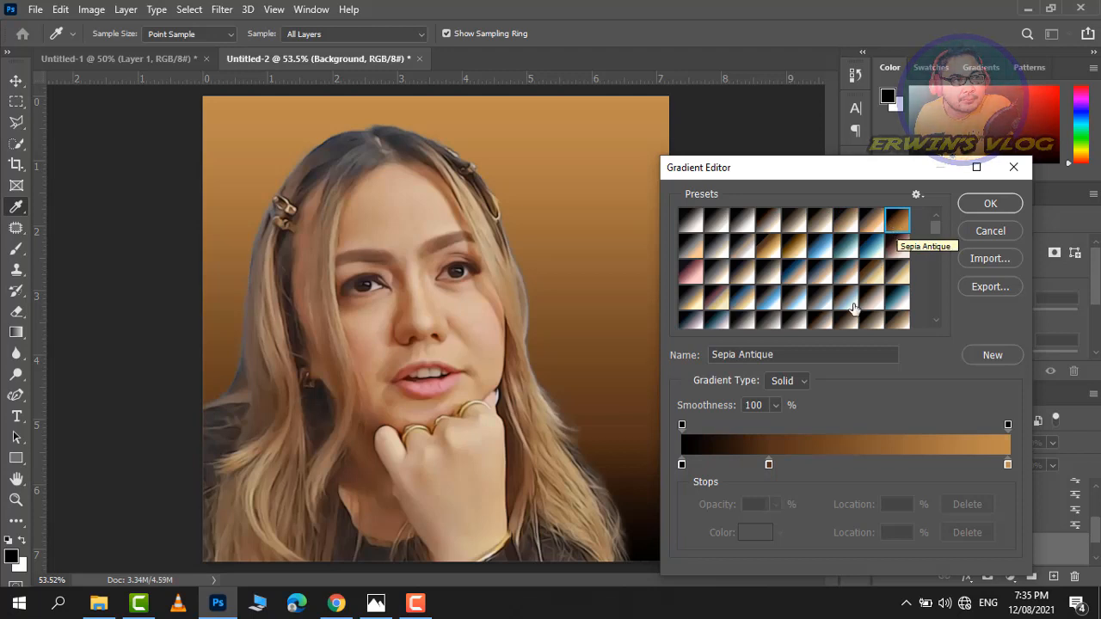
{"action": "left_click", "coordinate": [1005, 208]}
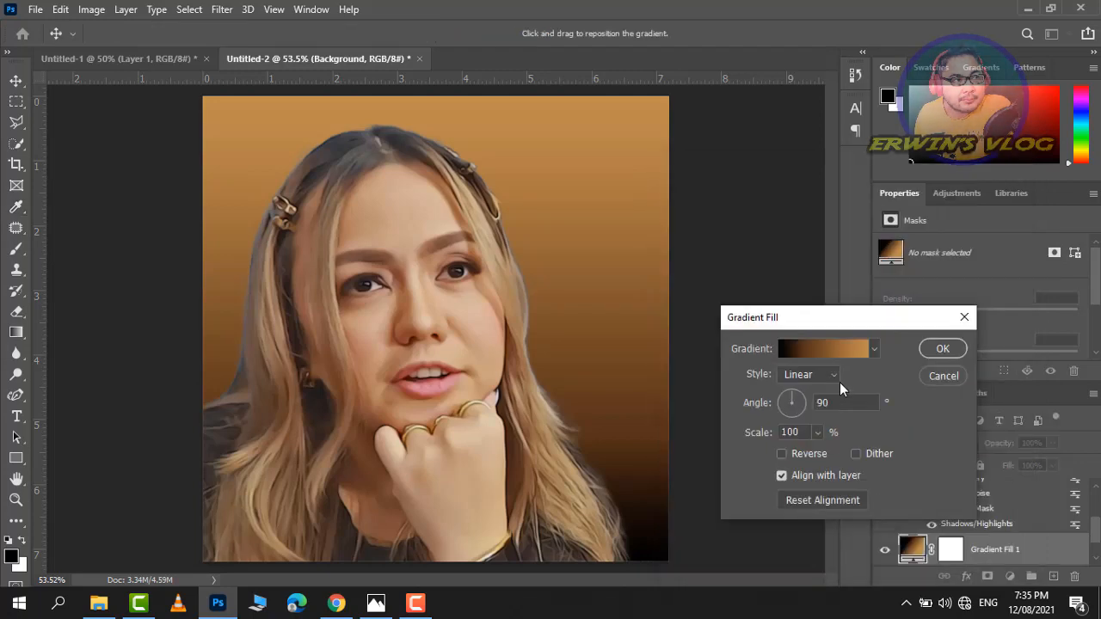
Make the background gradient radial and reversed with a scale of 199%, and apply the fill
{"action": "left_click", "coordinate": [831, 378]}
{"action": "left_click", "coordinate": [798, 401]}
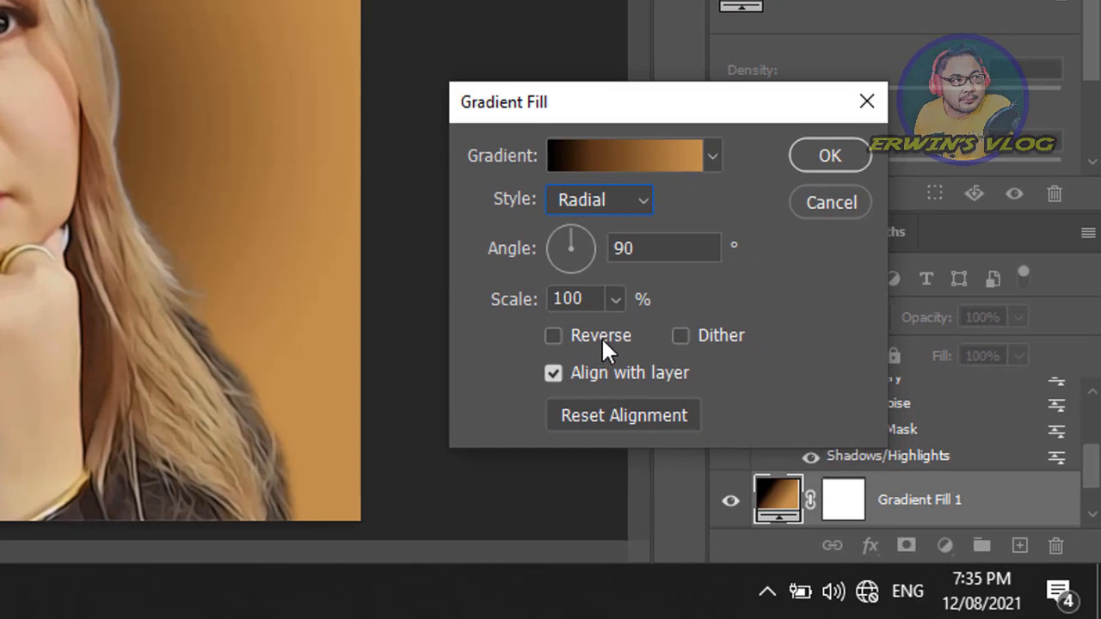
{"action": "left_click", "coordinate": [601, 337]}
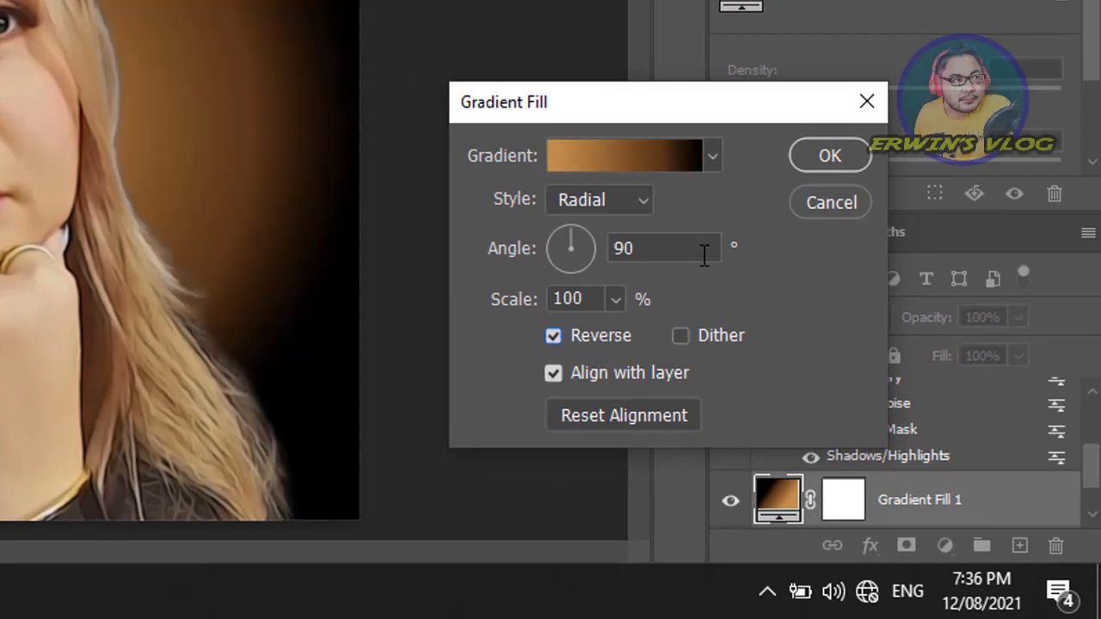
{"action": "left_click", "coordinate": [615, 300]}
{"action": "left_click", "coordinate": [648, 327]}
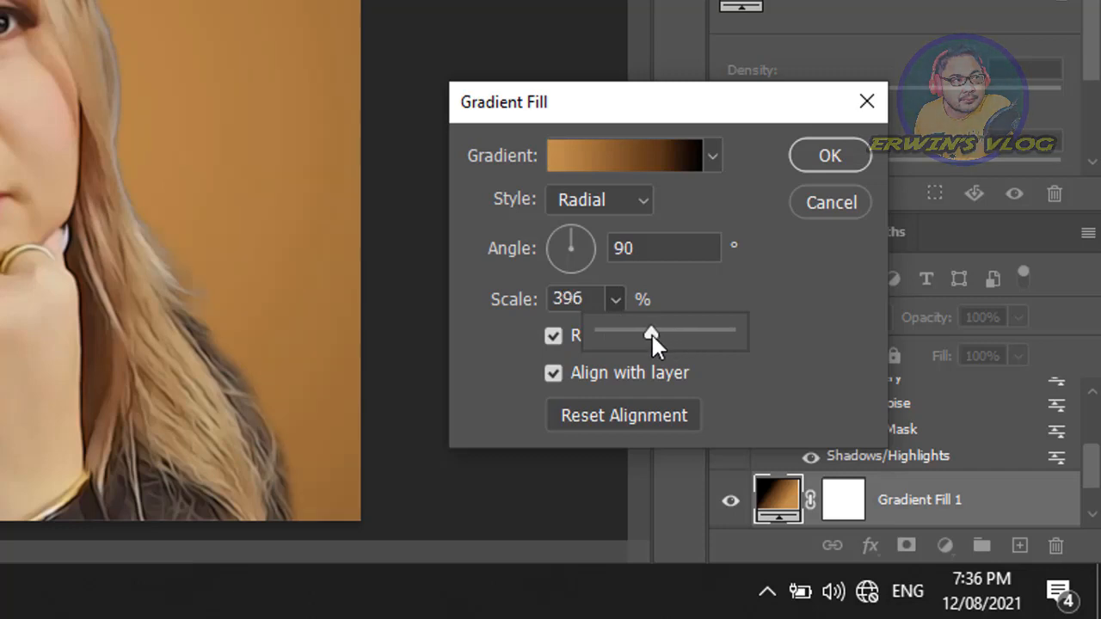
{"action": "left_click", "coordinate": [628, 331]}
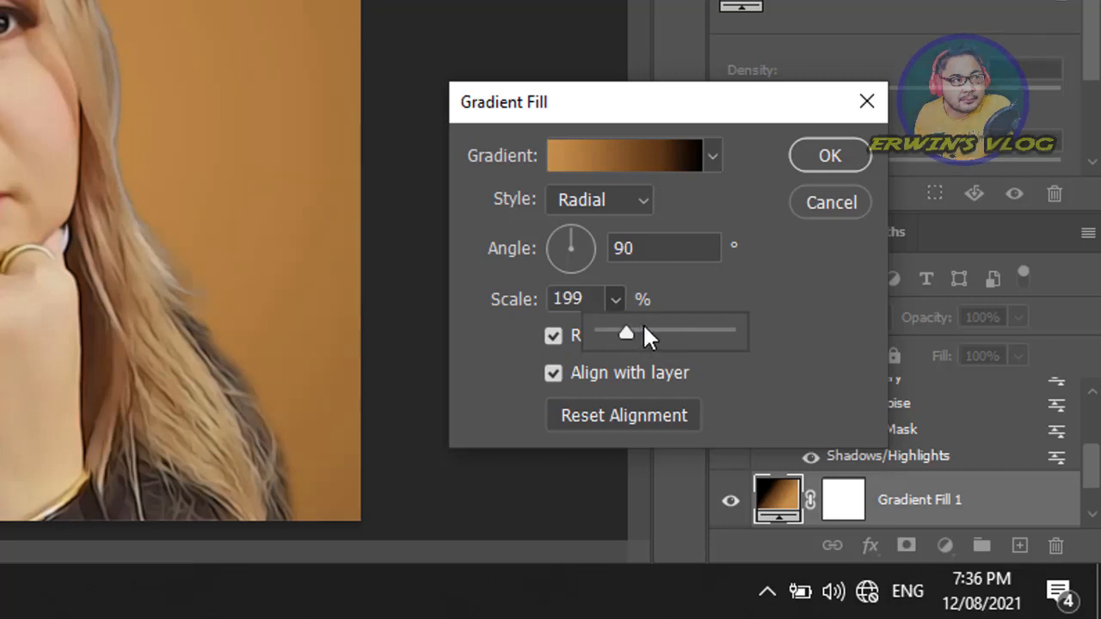
{"action": "left_click", "coordinate": [642, 328]}
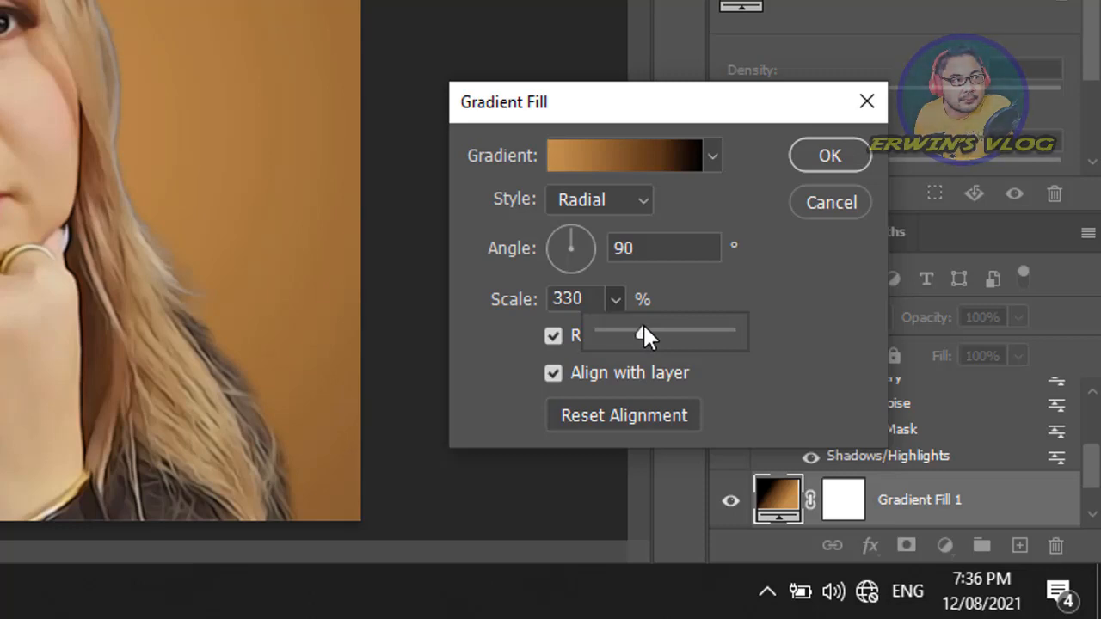
{"action": "left_click_drag", "start_coordinate": [632, 328], "coordinate": [625, 329]}
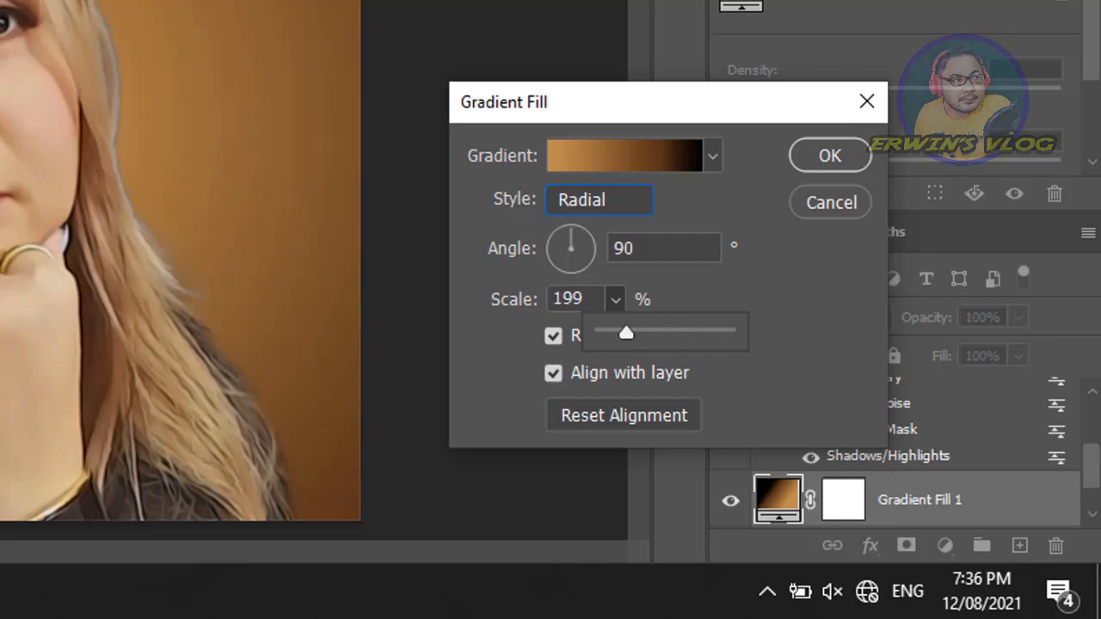
{"action": "left_click", "coordinate": [600, 200]}
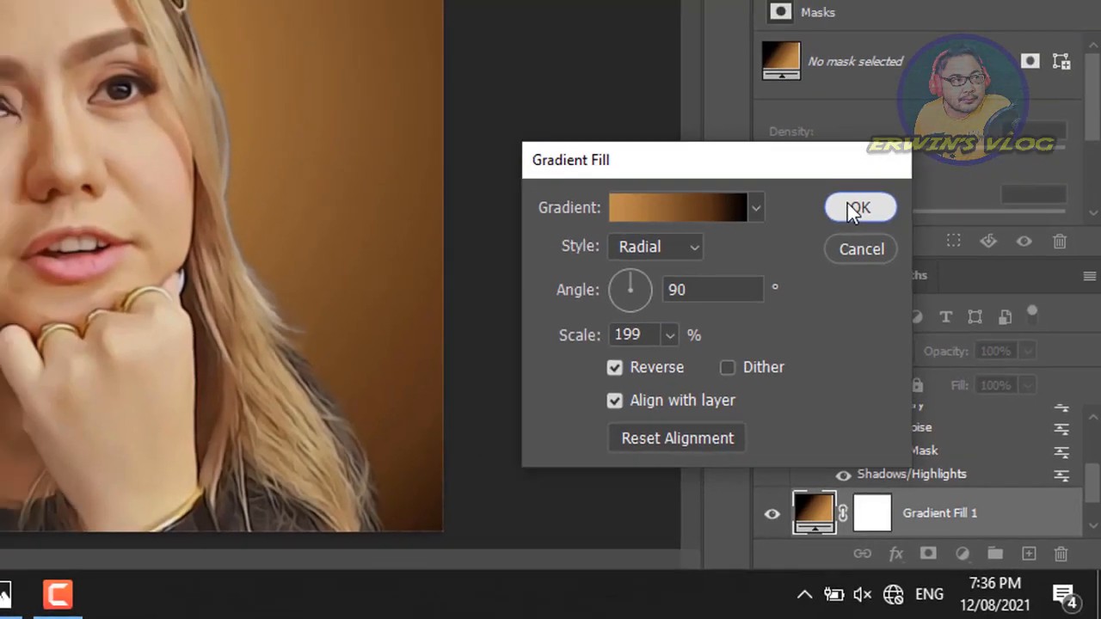
{"action": "left_click", "coordinate": [817, 154]}
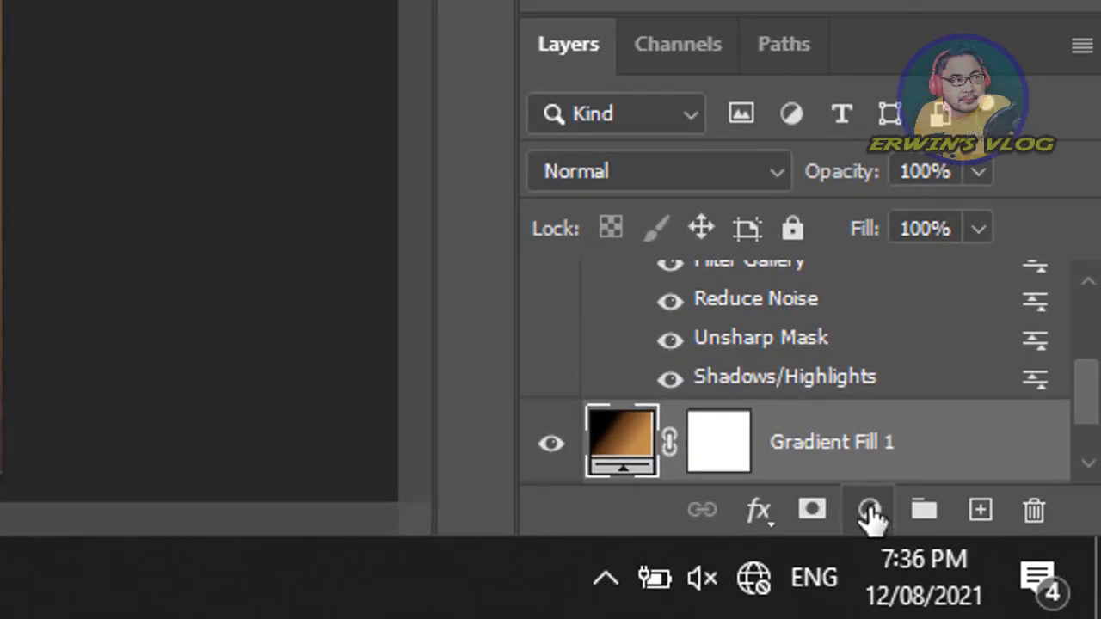
Add a Levels adjustment clipped to the portrait layer, moving the black and white input points inward toward the ends of the histogram
{"action": "scroll", "coordinate": [868, 329], "scroll_direction": "up", "scroll_amount": 3}
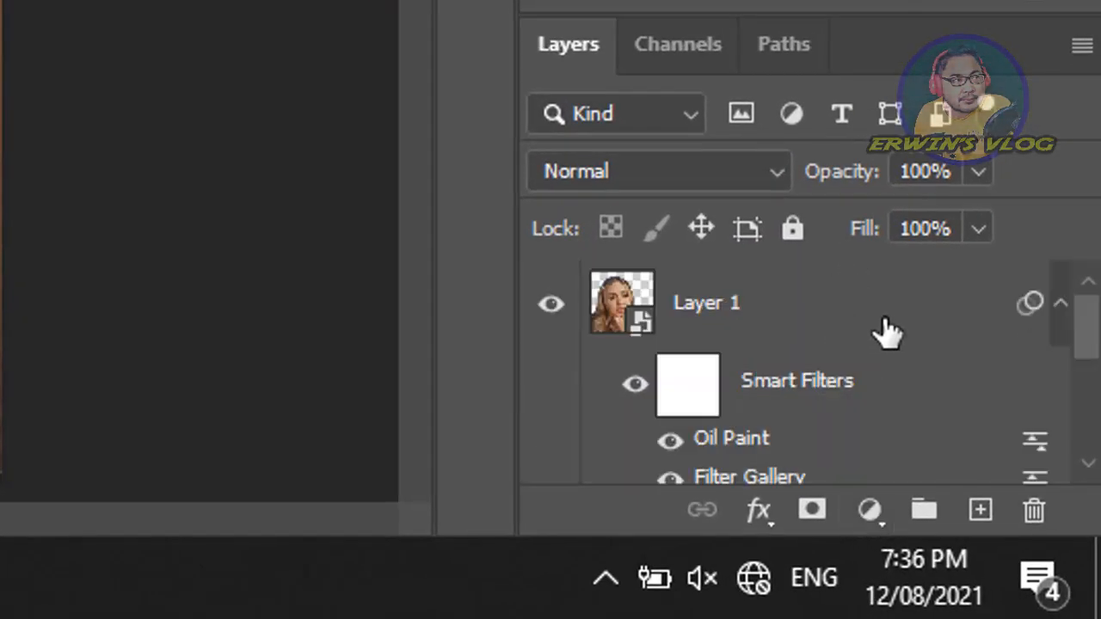
{"action": "left_click", "coordinate": [617, 301]}
{"action": "left_click", "coordinate": [871, 513]}
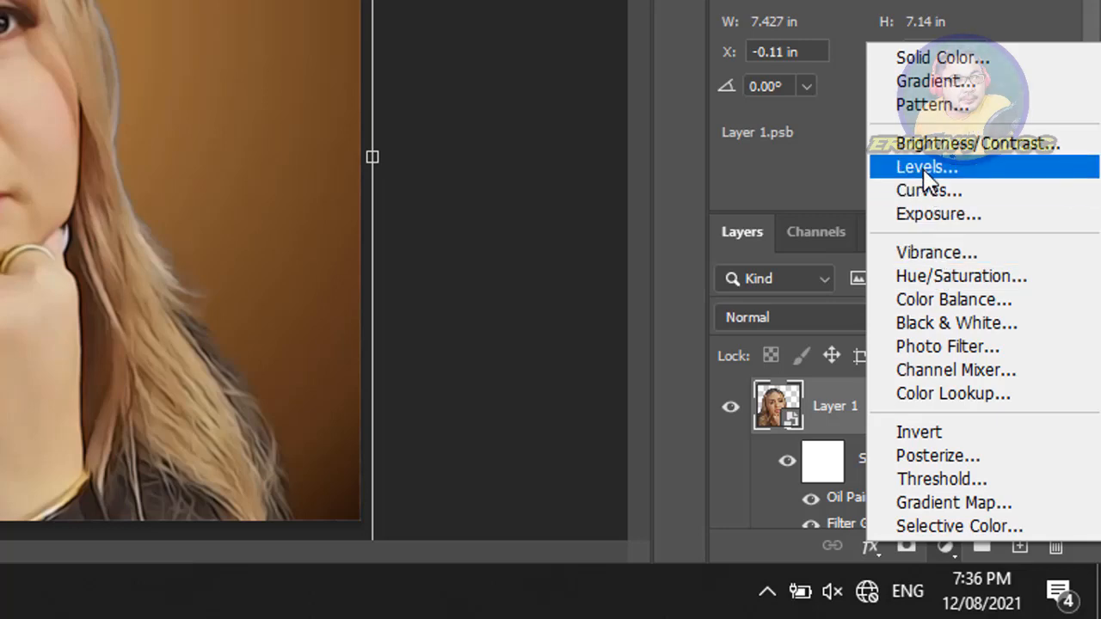
{"action": "left_click", "coordinate": [925, 169]}
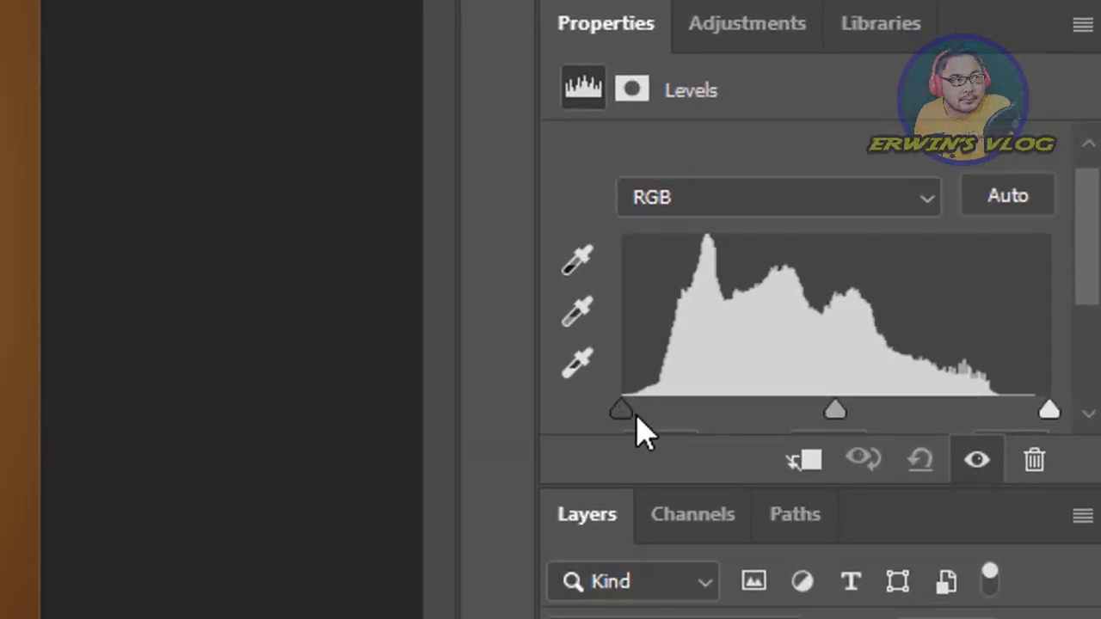
{"action": "left_click_drag", "start_coordinate": [627, 417], "coordinate": [651, 408]}
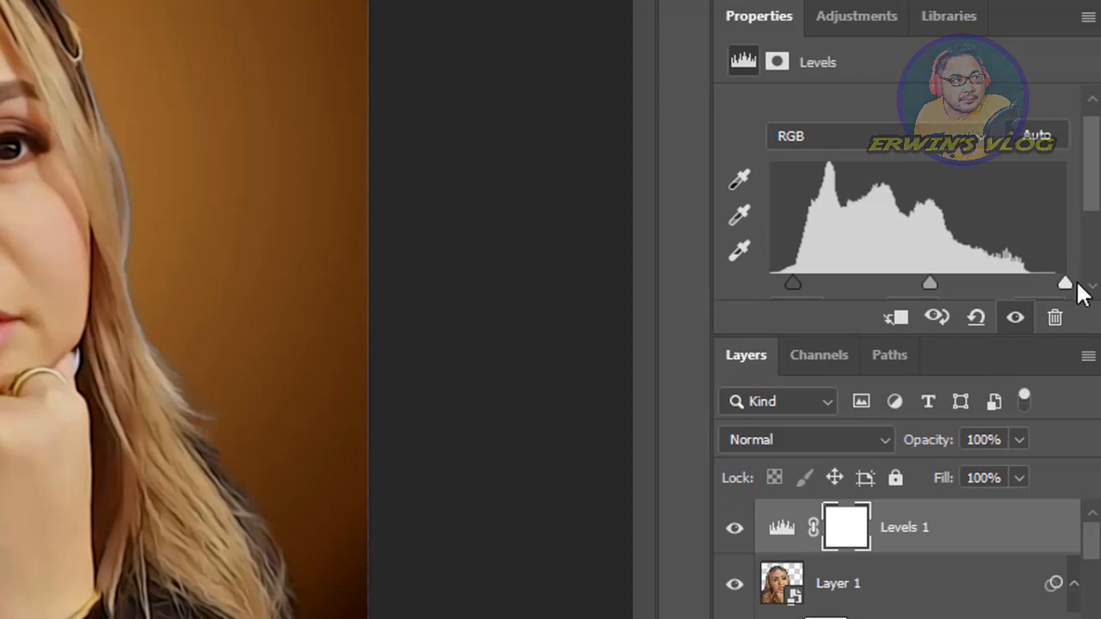
{"action": "left_click_drag", "start_coordinate": [1049, 284], "coordinate": [1033, 287]}
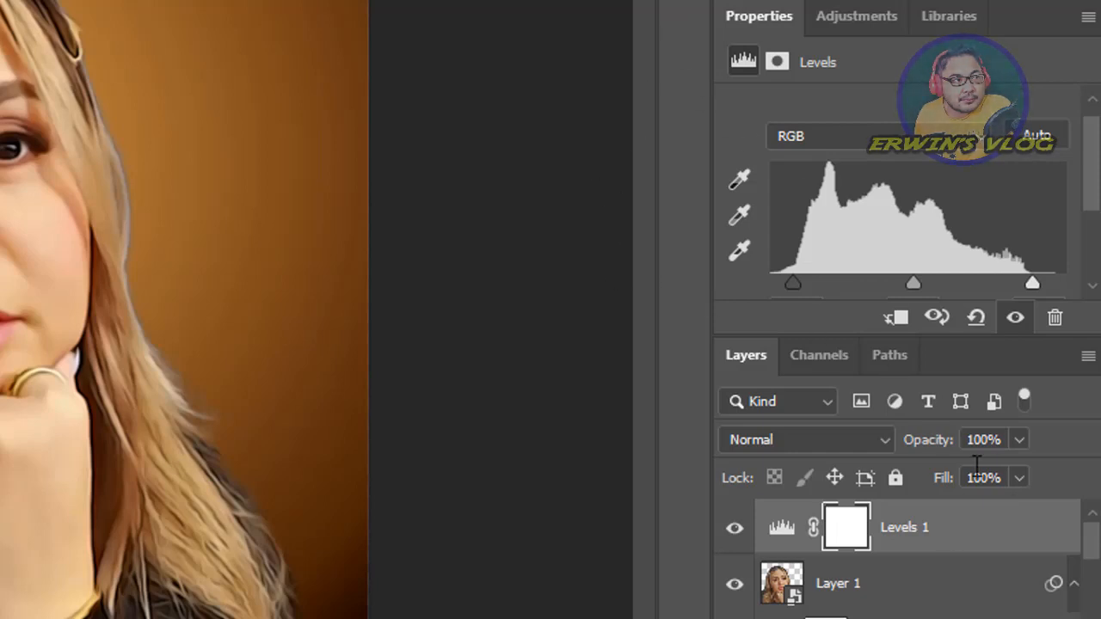
{"action": "left_click_drag", "start_coordinate": [968, 521], "coordinate": [964, 545]}
{"action": "left_click", "coordinate": [967, 544], "text": "alt"}
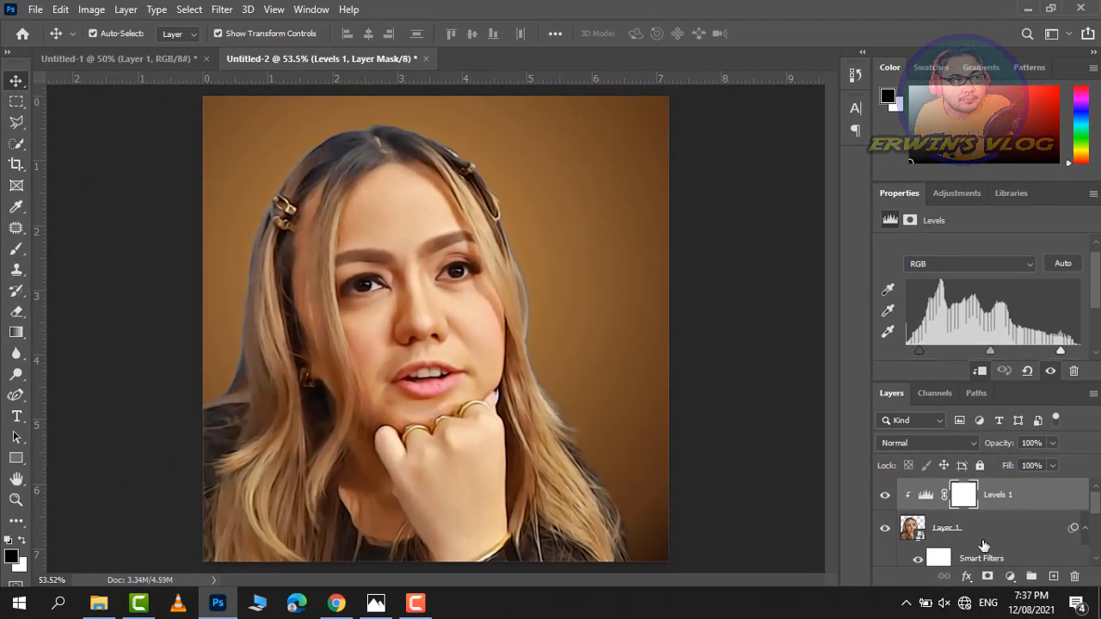
Add a Vibrance adjustment directly above the portrait layer with vibrance +42 and saturation +13
{"action": "left_click", "coordinate": [913, 527]}
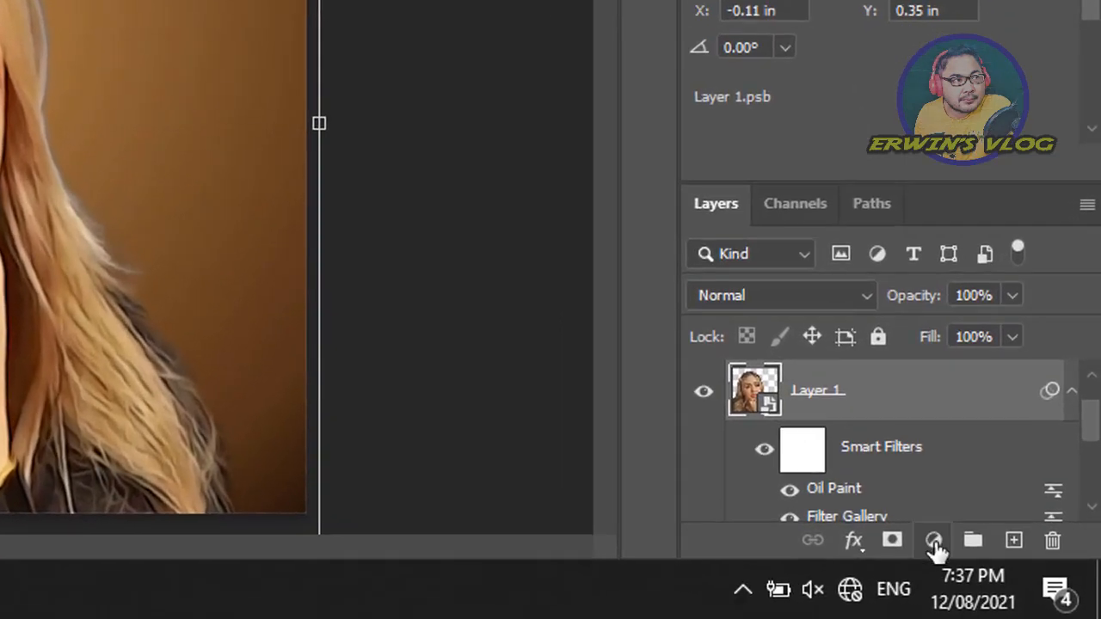
{"action": "left_click", "coordinate": [1010, 576]}
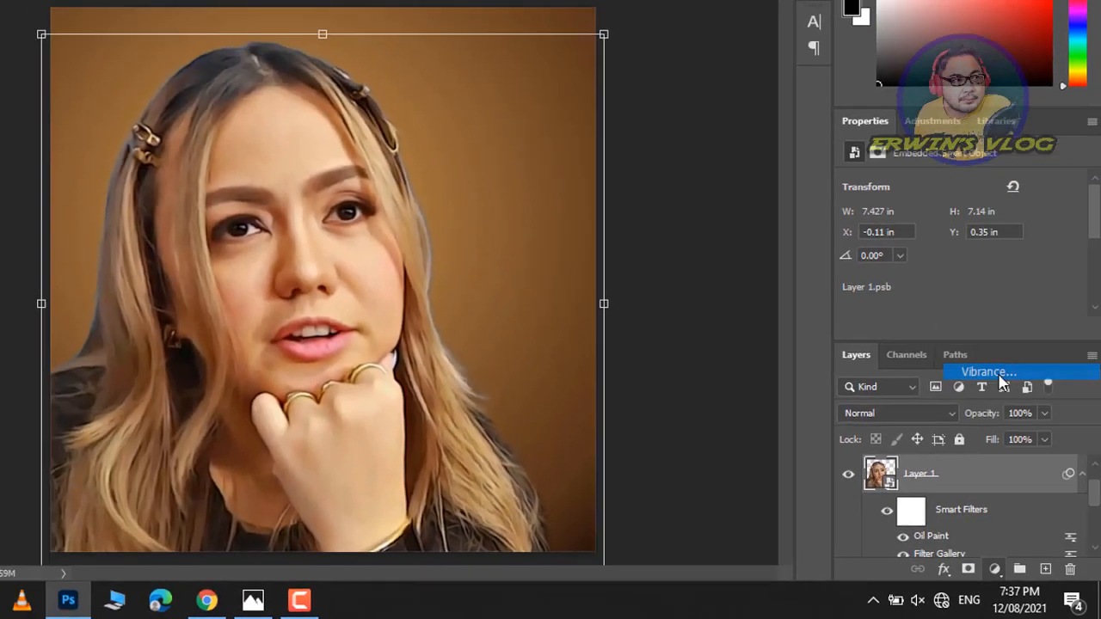
{"action": "left_click", "coordinate": [924, 230]}
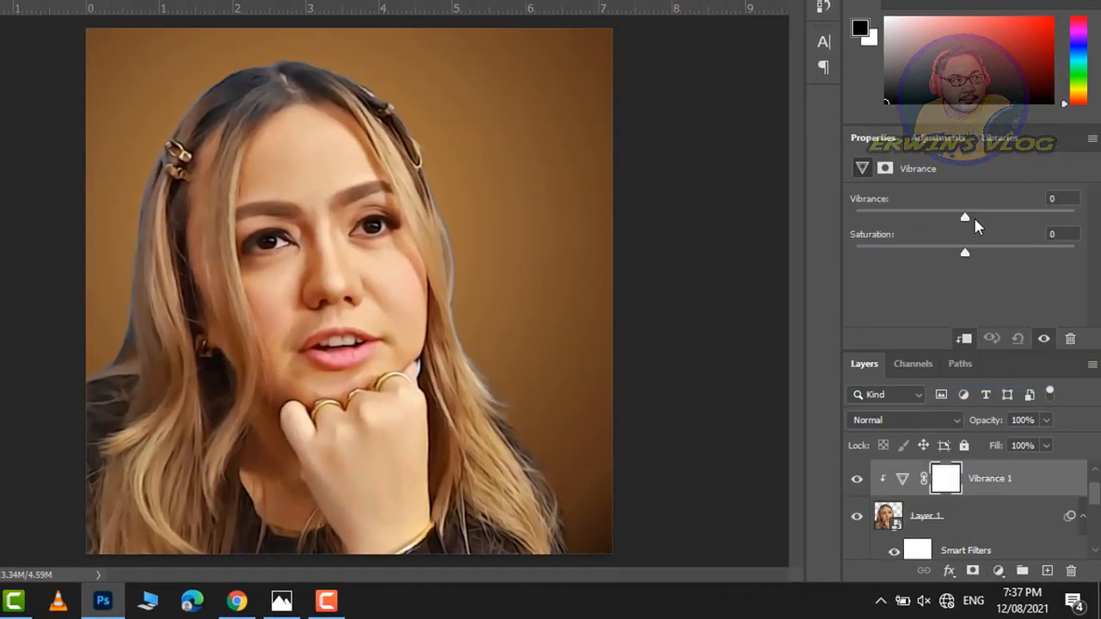
{"action": "left_click_drag", "start_coordinate": [969, 216], "coordinate": [1012, 222]}
{"action": "mouse_move", "coordinate": [967, 252]}
{"action": "left_mouse_down"}
{"action": "mouse_move", "coordinate": [994, 255]}
{"action": "mouse_move", "coordinate": [952, 253]}
{"action": "mouse_move", "coordinate": [979, 242]}
{"action": "left_mouse_up"}
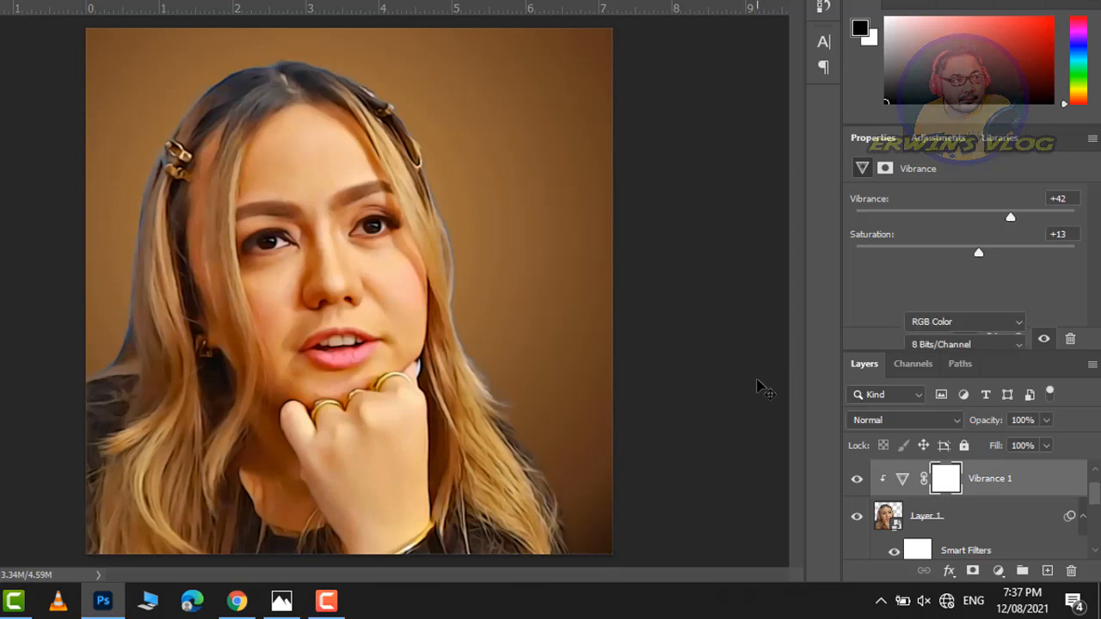
Start a Shadows/Highlights adjustment on the portrait layer and lower the shadows amount to 12%
{"action": "left_click", "coordinate": [762, 386]}
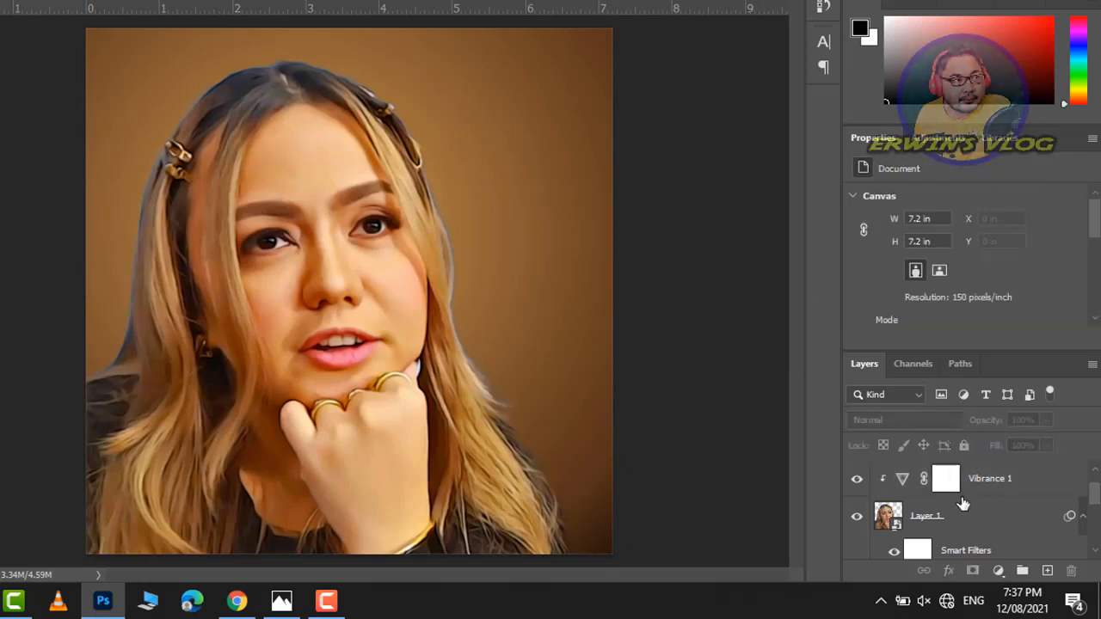
{"action": "left_click", "coordinate": [1020, 516]}
{"action": "scroll", "coordinate": [979, 516], "scroll_direction": "down", "scroll_amount": 1}
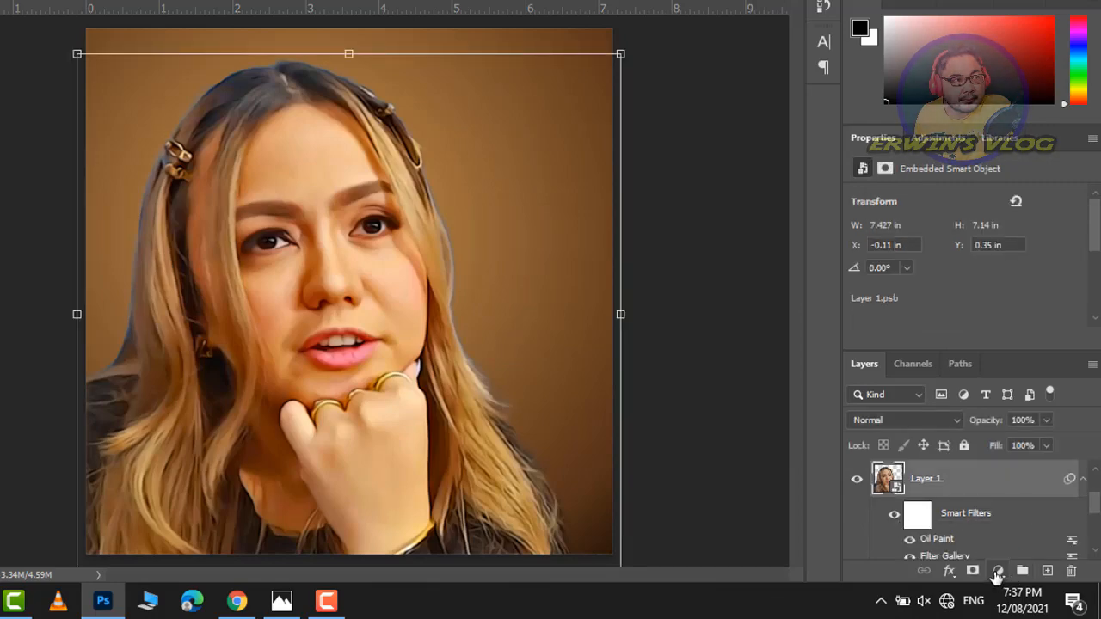
{"action": "left_click", "coordinate": [148, 29]}
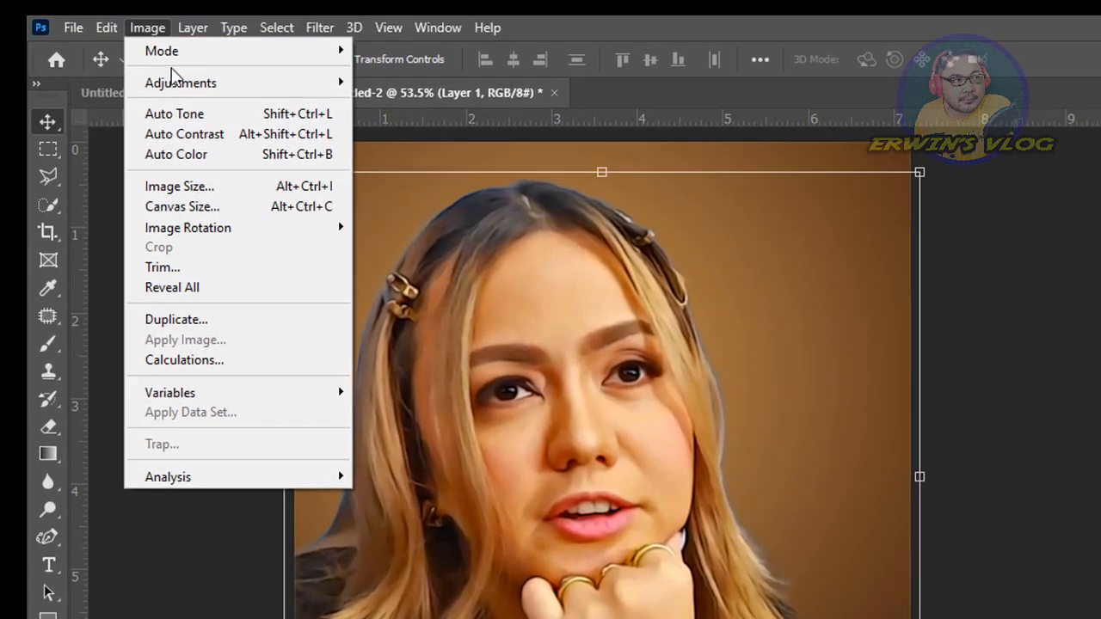
{"action": "mouse_move", "coordinate": [187, 94]}
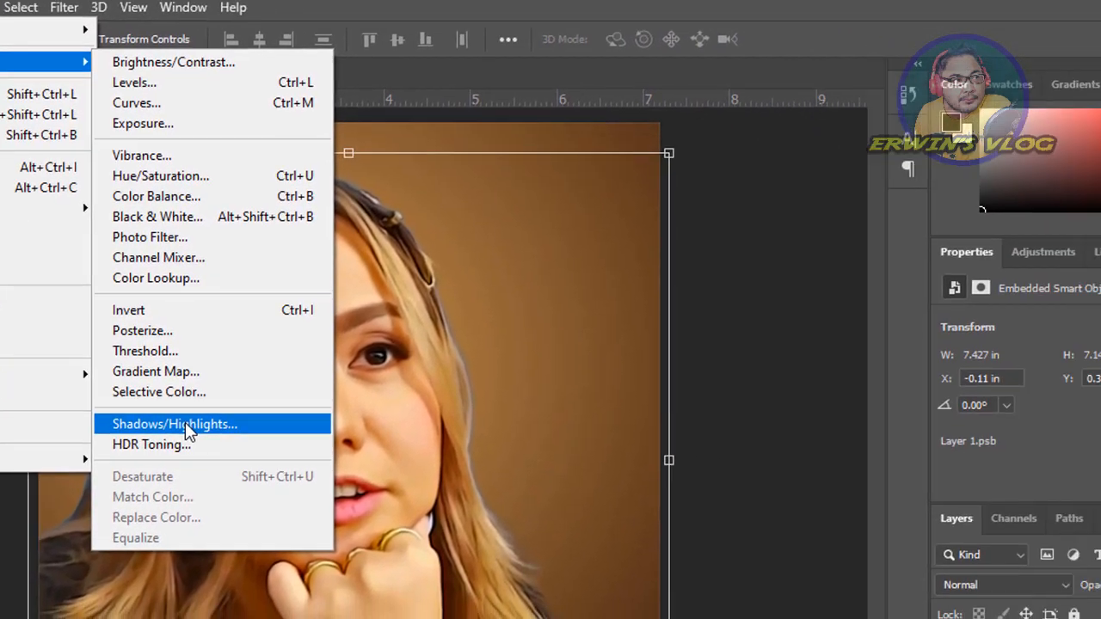
{"action": "left_click", "coordinate": [443, 450]}
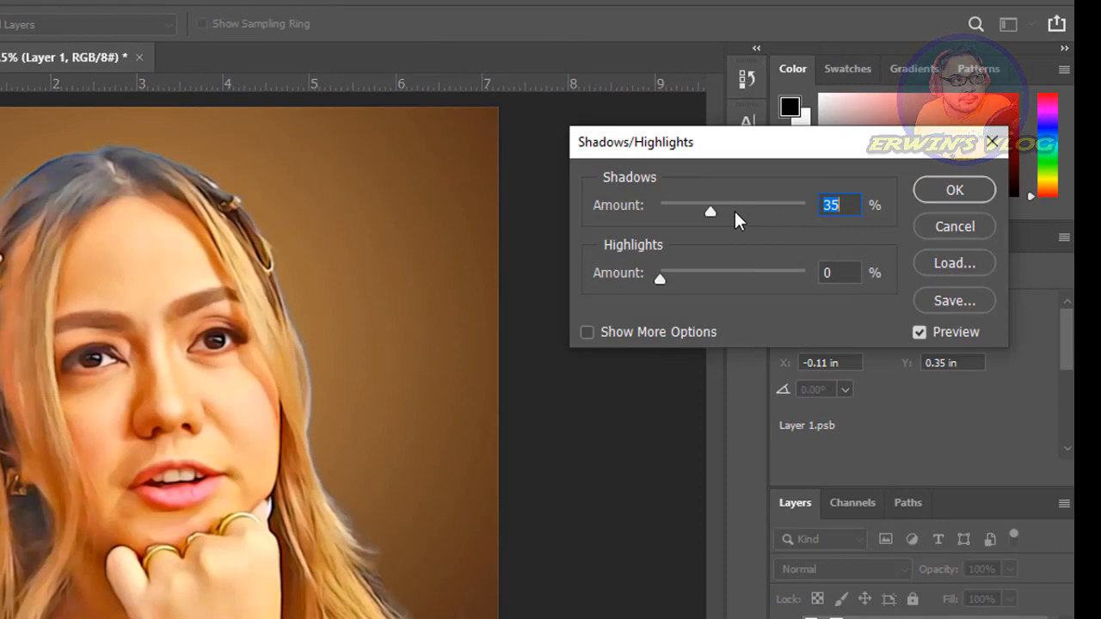
{"action": "left_click", "coordinate": [678, 205]}
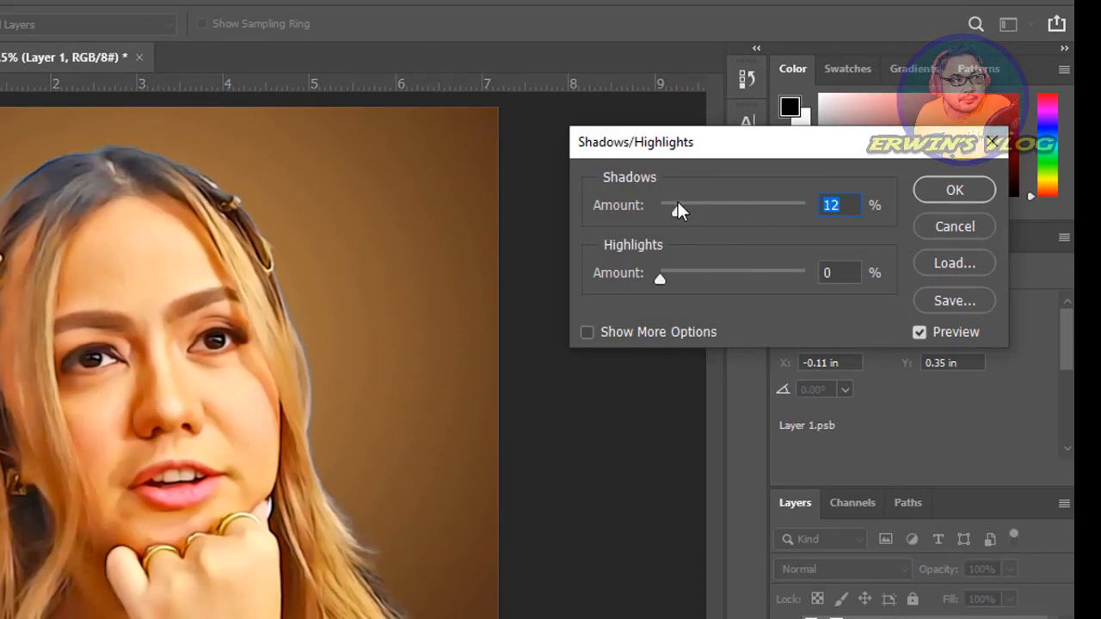
Set the highlights amount to 11% and the shadows amount to 9%, and apply the Shadows/Highlights adjustment
{"action": "left_click", "coordinate": [678, 268]}
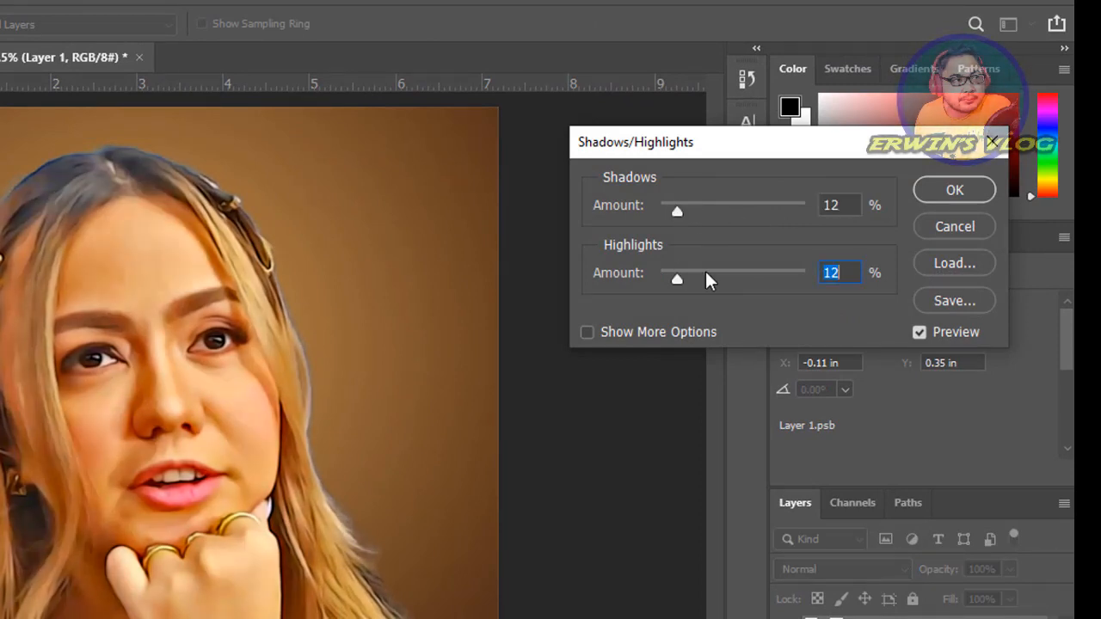
{"action": "left_click", "coordinate": [731, 271]}
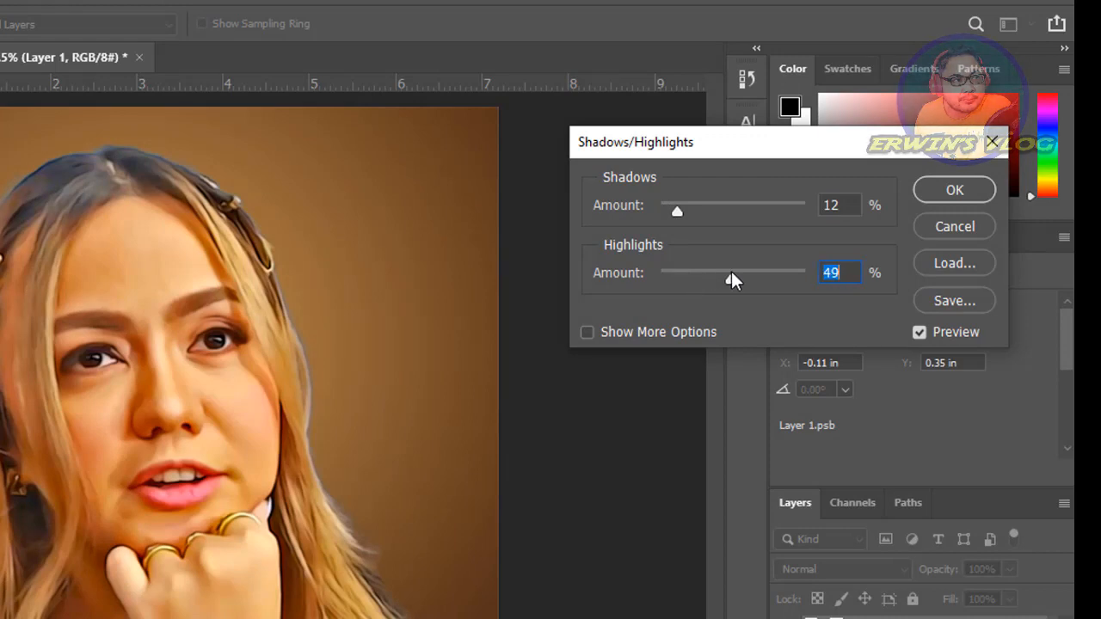
{"action": "left_click", "coordinate": [694, 273]}
{"action": "left_click_drag", "start_coordinate": [694, 273], "coordinate": [678, 277]}
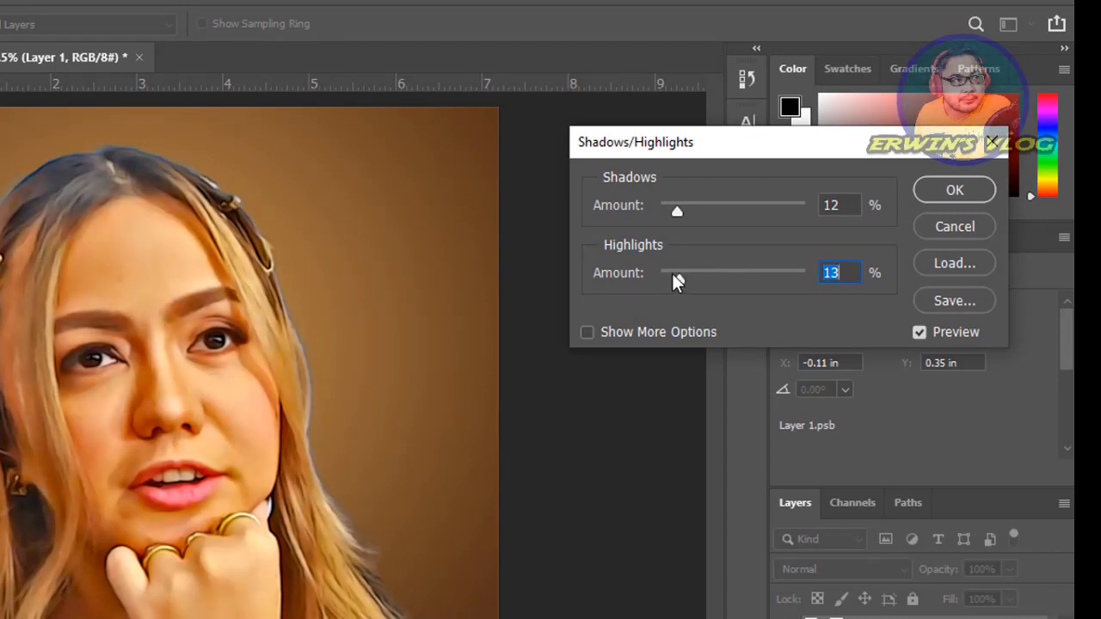
{"action": "left_click", "coordinate": [676, 271]}
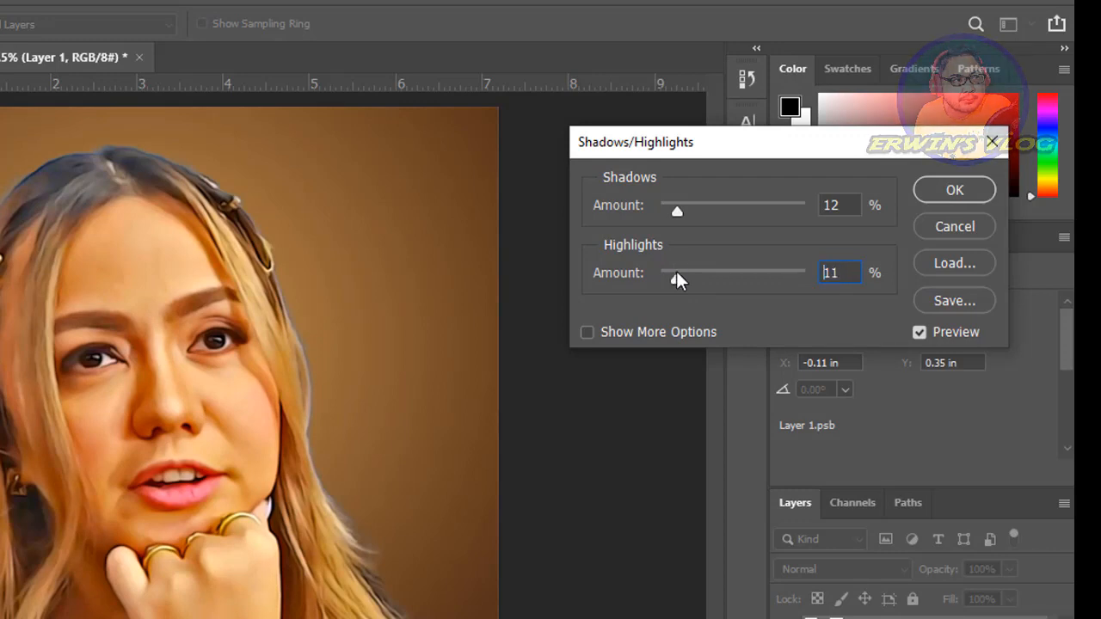
{"action": "left_click", "coordinate": [691, 206]}
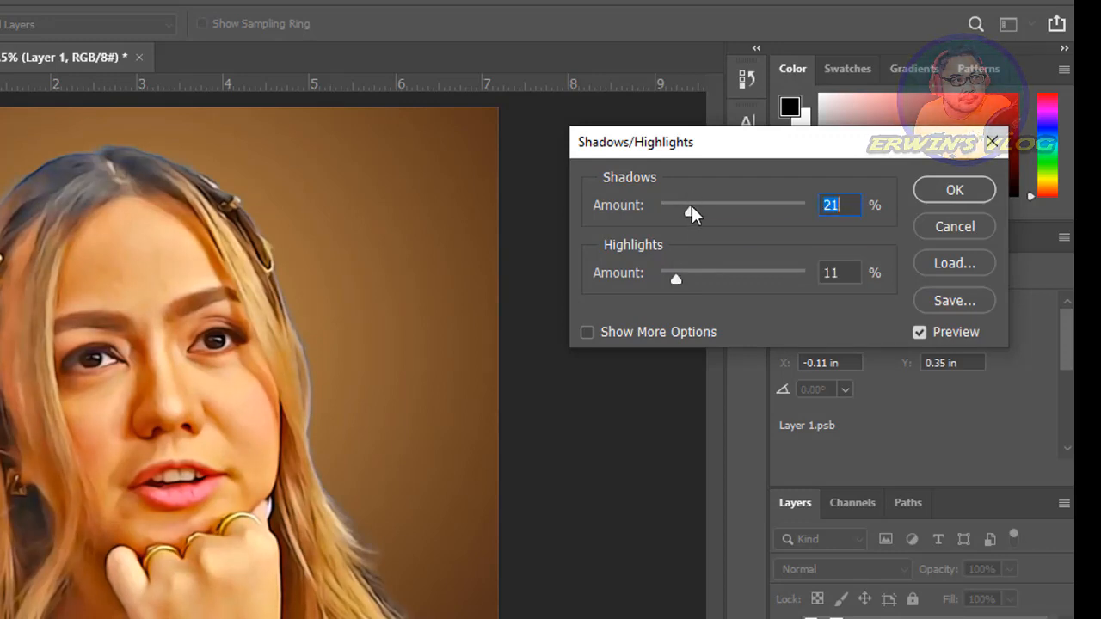
{"action": "left_click_drag", "start_coordinate": [690, 205], "coordinate": [670, 205]}
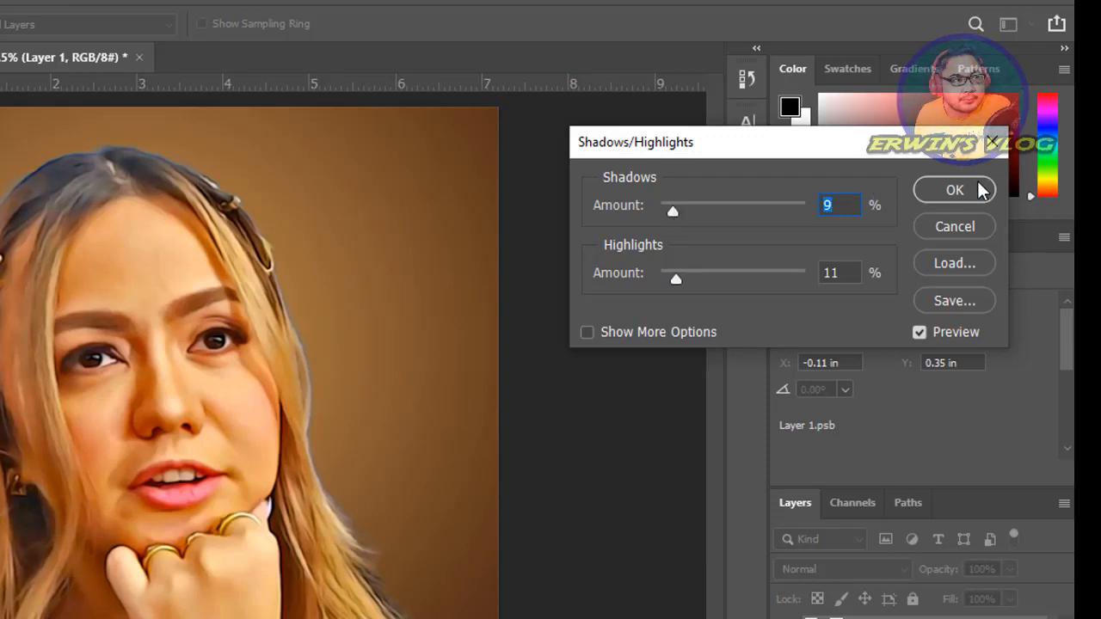
{"action": "left_click", "coordinate": [955, 190]}
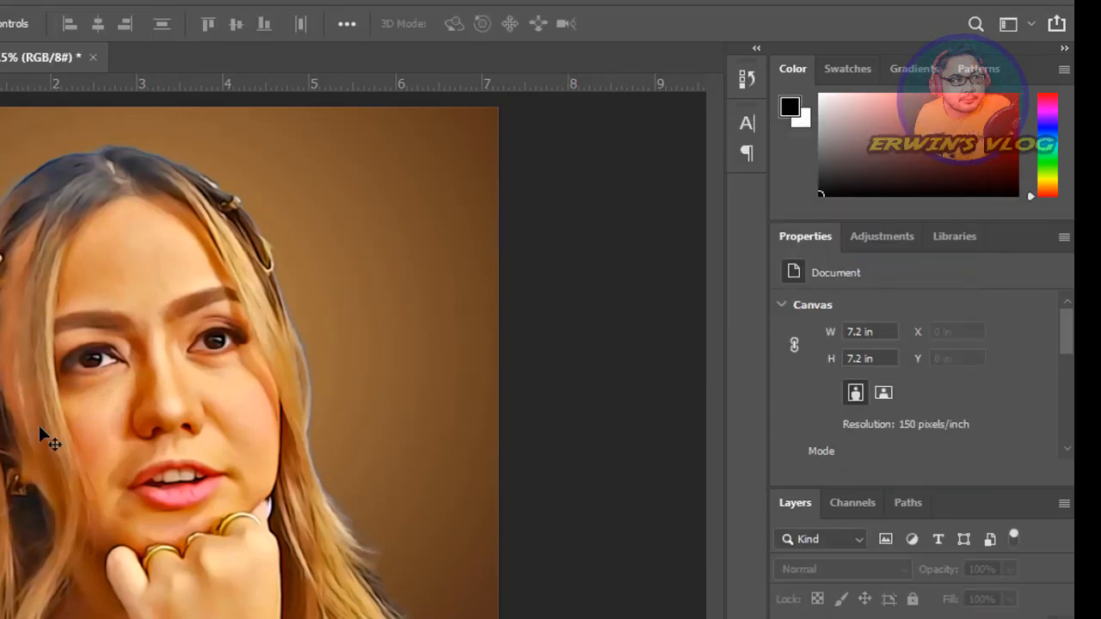
Scale the portrait layer up to 109.89% and shift it slightly down on the canvas
{"action": "scroll", "coordinate": [258, 344], "scroll_direction": "up", "scroll_amount": 1}
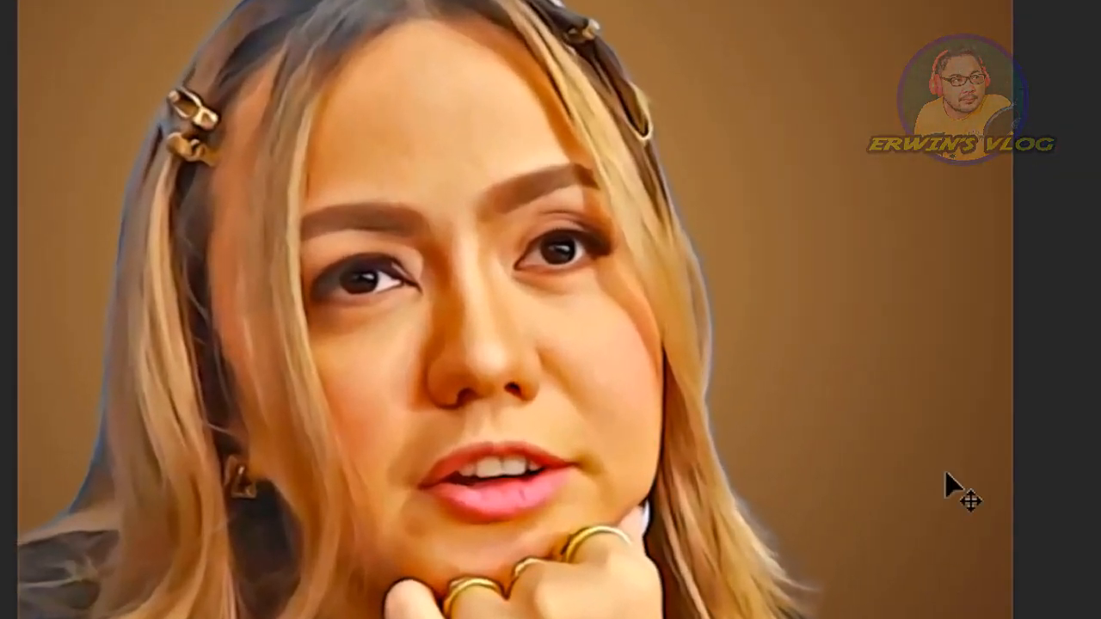
{"action": "left_click", "coordinate": [487, 168]}
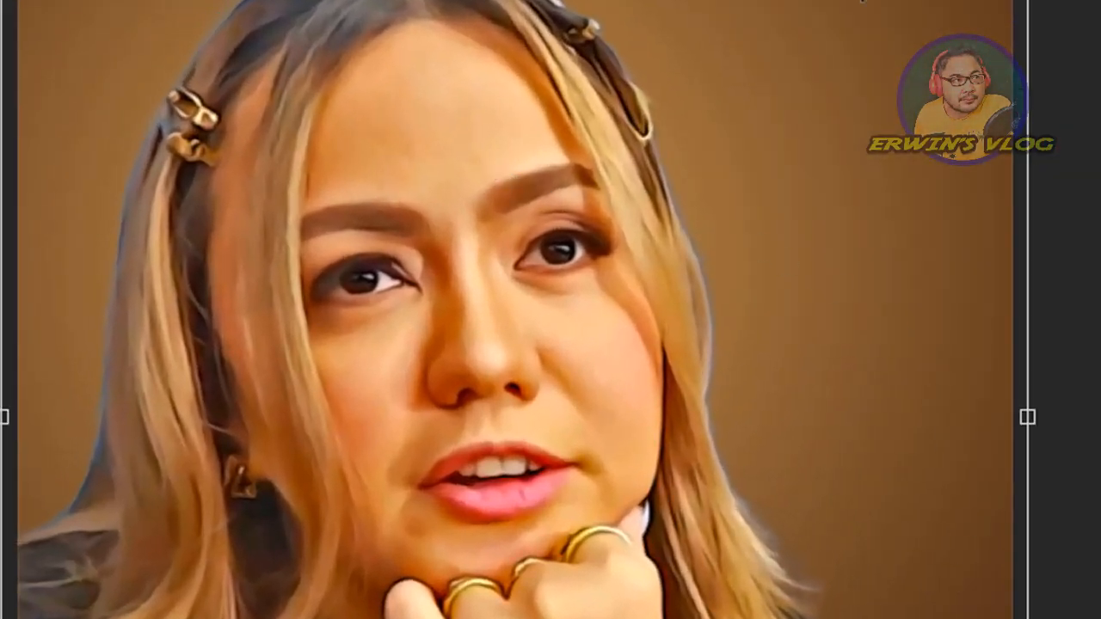
{"action": "left_click_drag", "start_coordinate": [1027, 0], "coordinate": [734, 91]}
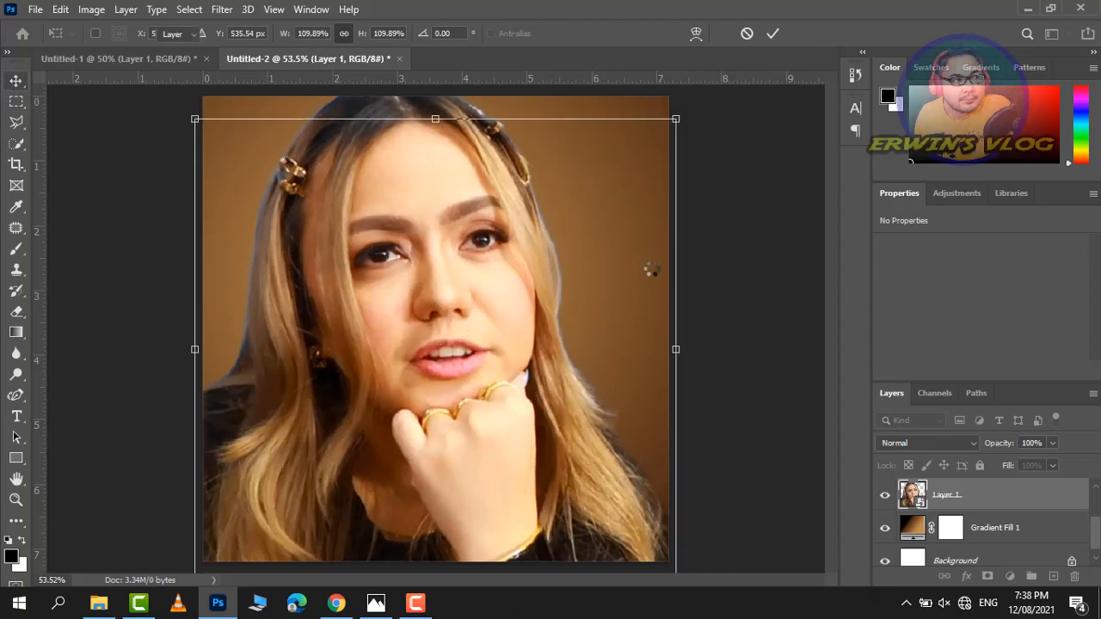
{"action": "key", "text": "Return"}
{"action": "left_click_drag", "start_coordinate": [497, 285], "coordinate": [495, 313]}
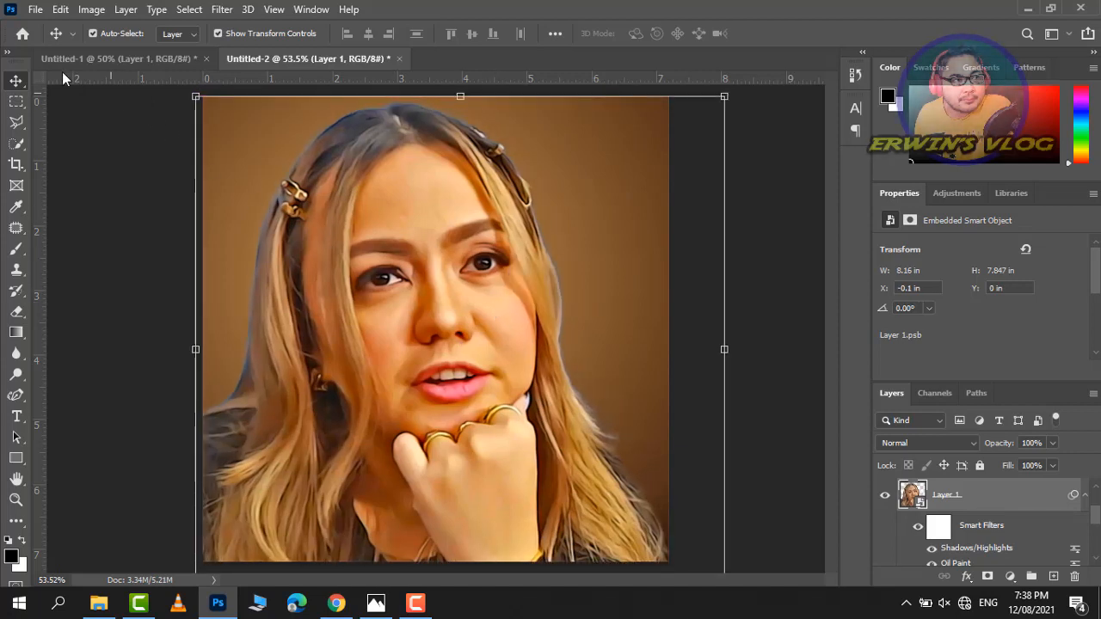
{"action": "left_click", "coordinate": [103, 215]}
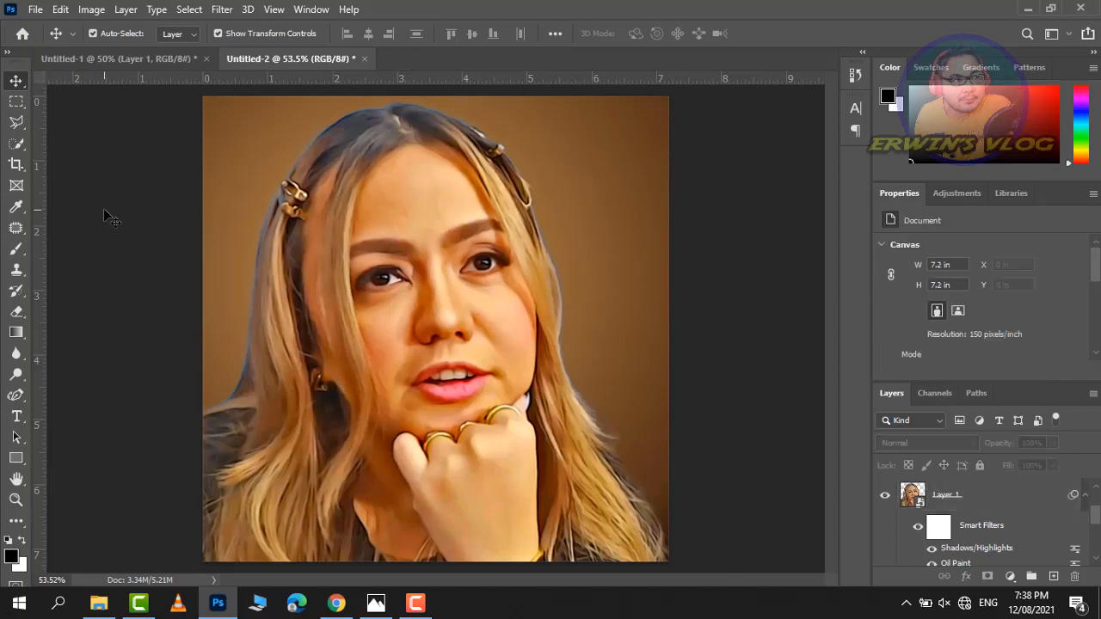
Scale the portrait layer down to 96.51%, move it up on the canvas, and apply the transform
{"action": "left_click", "coordinate": [443, 316]}
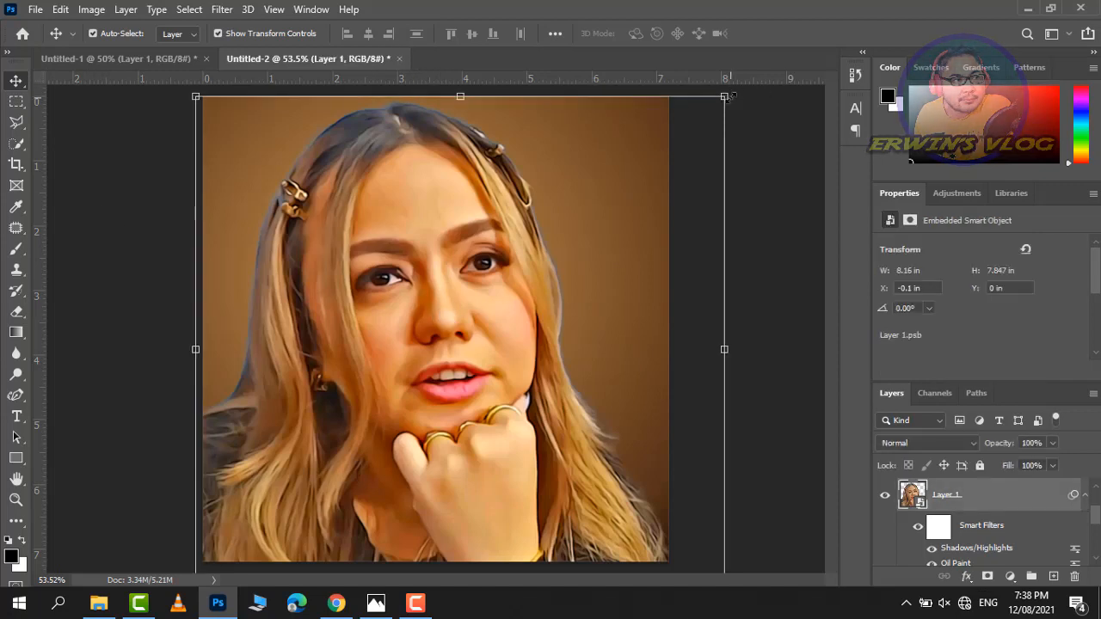
{"action": "left_click_drag", "start_coordinate": [731, 96], "coordinate": [659, 157]}
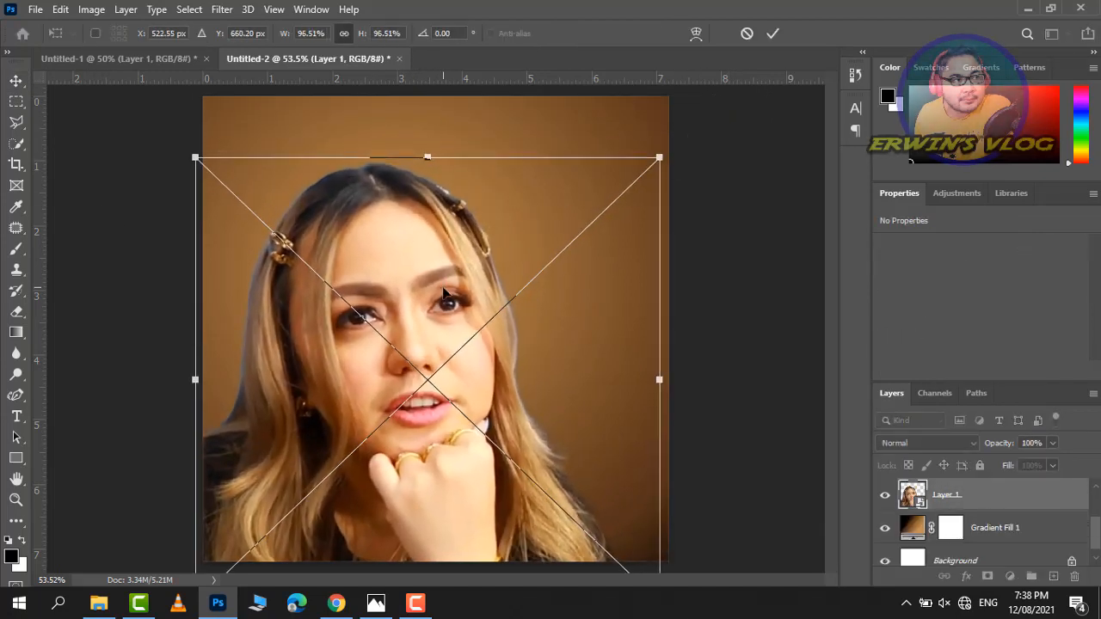
{"action": "left_click_drag", "start_coordinate": [444, 294], "coordinate": [438, 254]}
{"action": "left_click", "coordinate": [18, 82]}
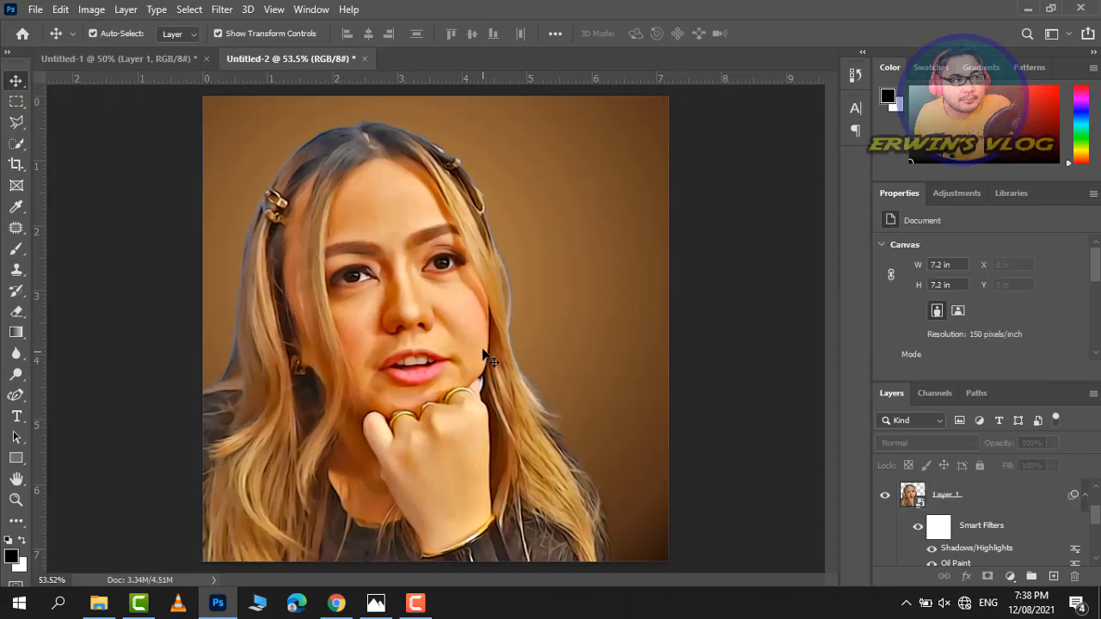
Crop the canvas to about 6.4 by 6.89 inches, trimming the empty background beside and above the portrait
{"action": "key", "text": "c"}
{"action": "left_click_drag", "start_coordinate": [669, 332], "coordinate": [644, 339]}
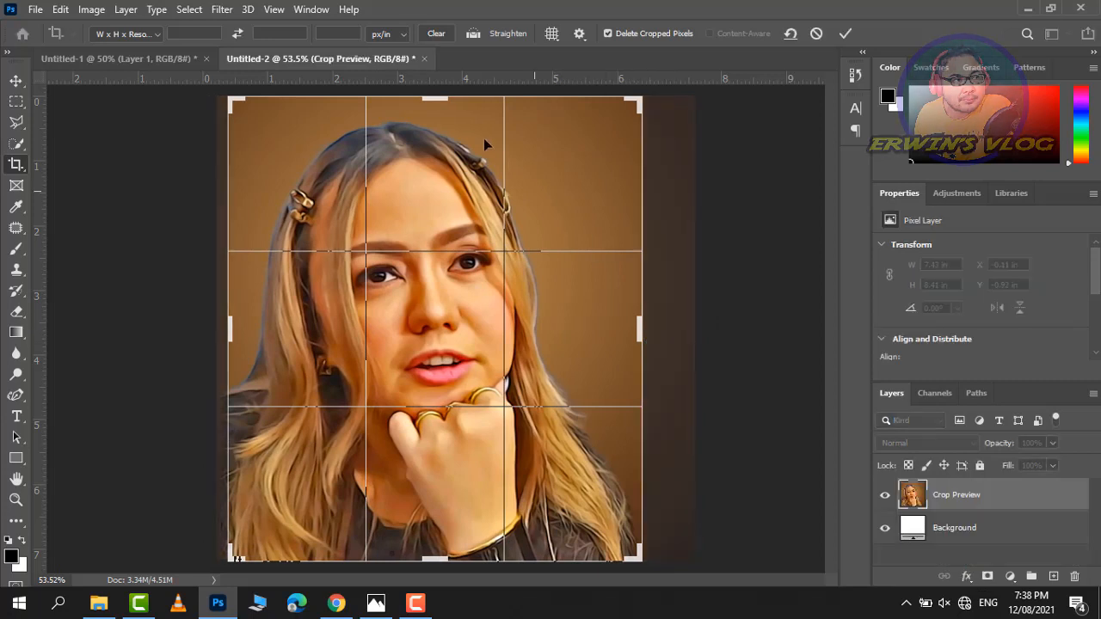
{"action": "left_click_drag", "start_coordinate": [435, 91], "coordinate": [436, 106]}
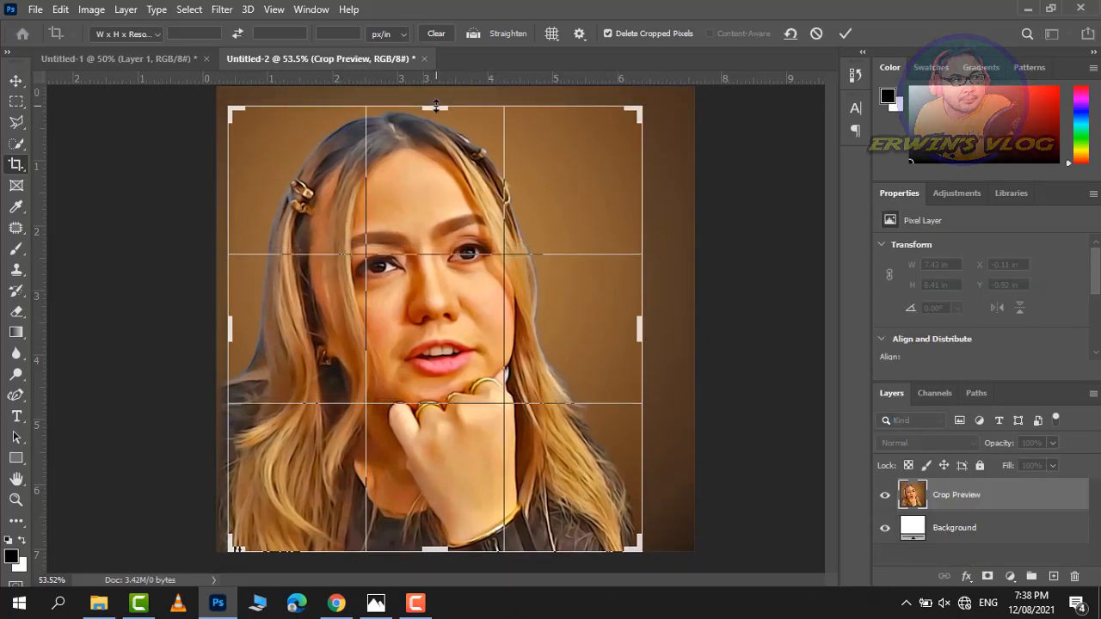
{"action": "left_click", "coordinate": [17, 84]}
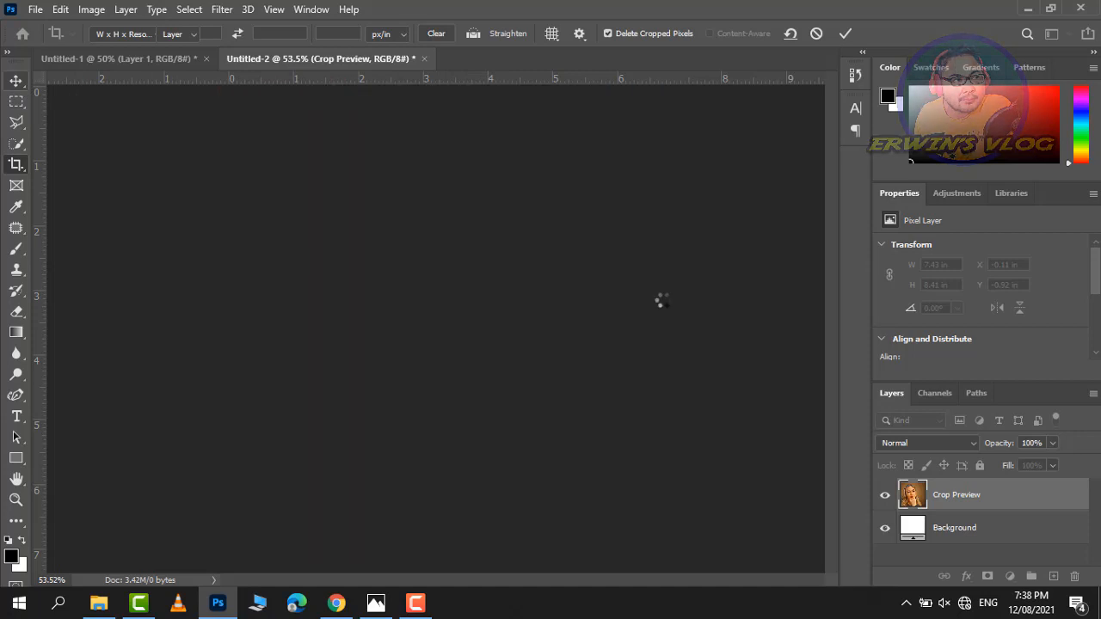
{"action": "left_click", "coordinate": [723, 288]}
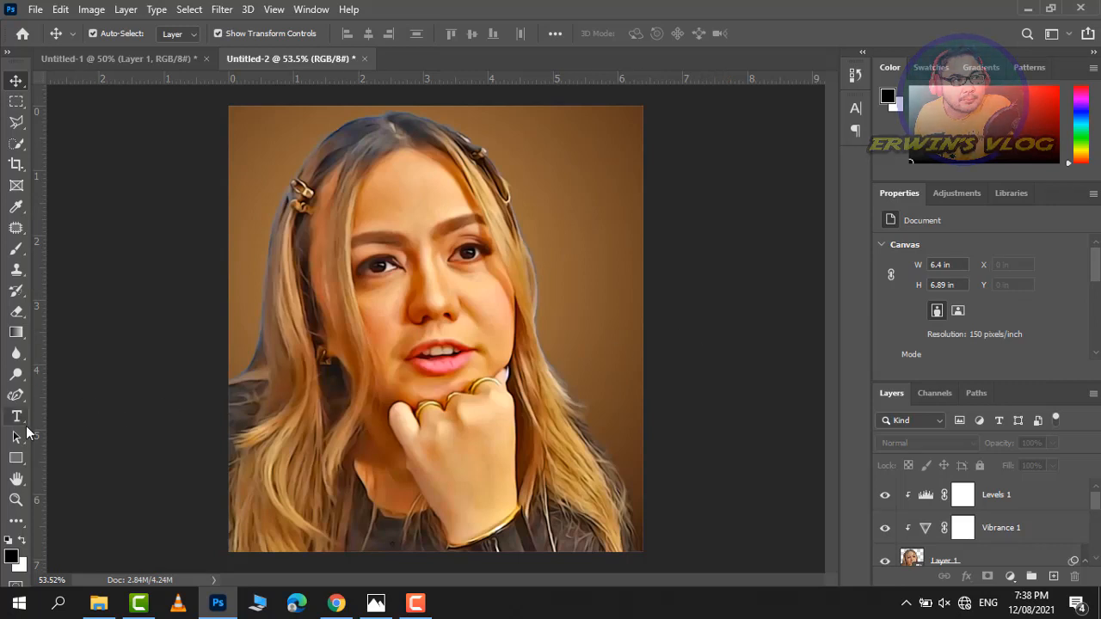
{"action": "left_click", "coordinate": [32, 9]}
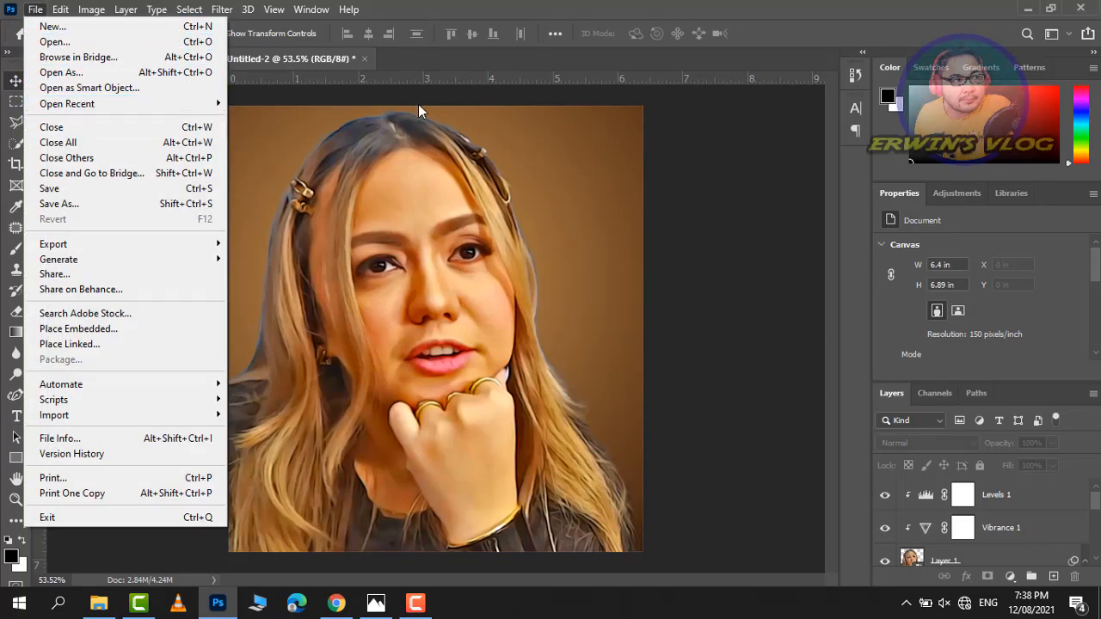
{"action": "left_click", "coordinate": [750, 184]}
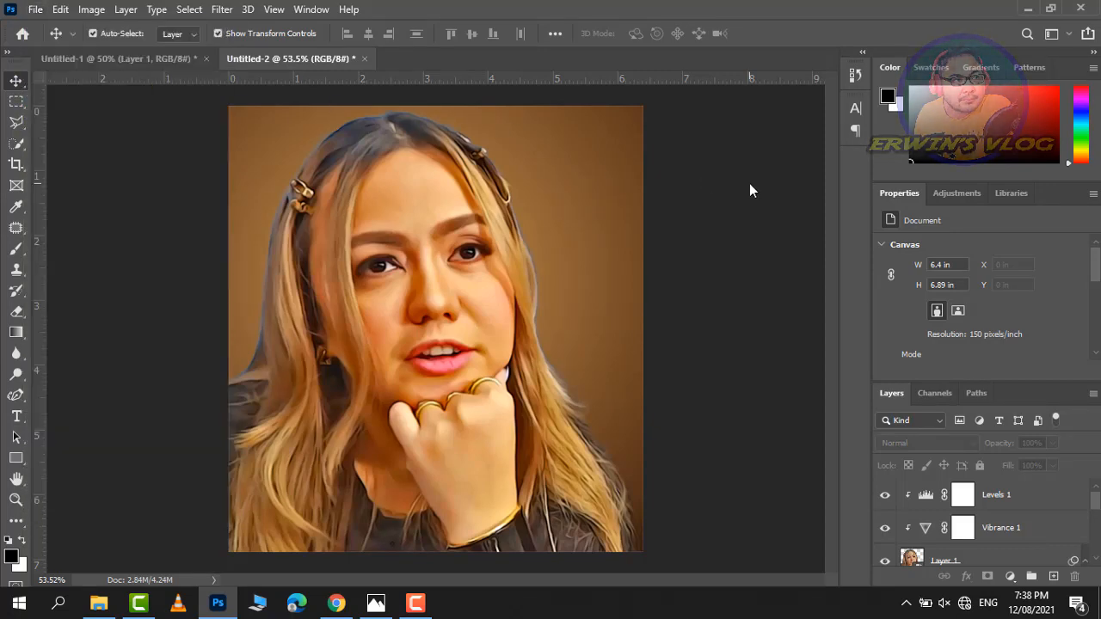